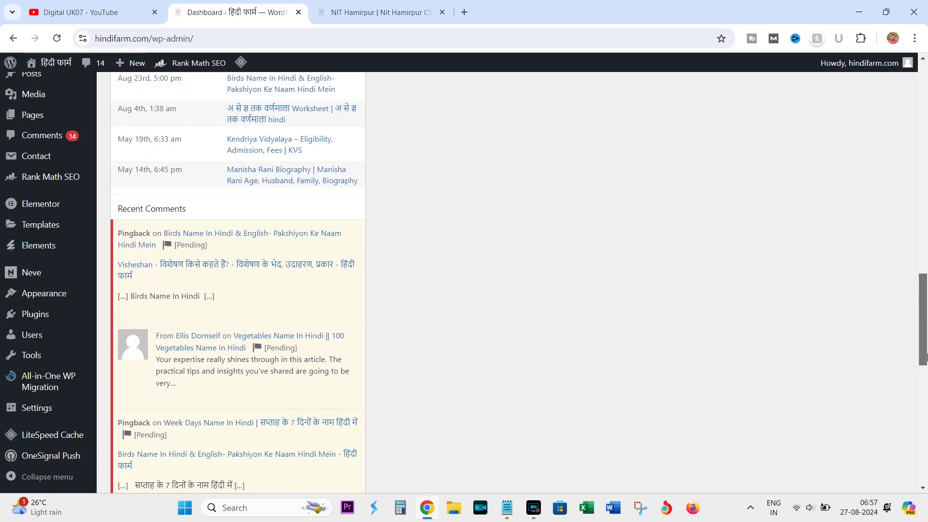
- Open the page for adding a new plugin to the WordPress site
scroll(925, 324, up, 4)
drag(926, 327, 926, 319)
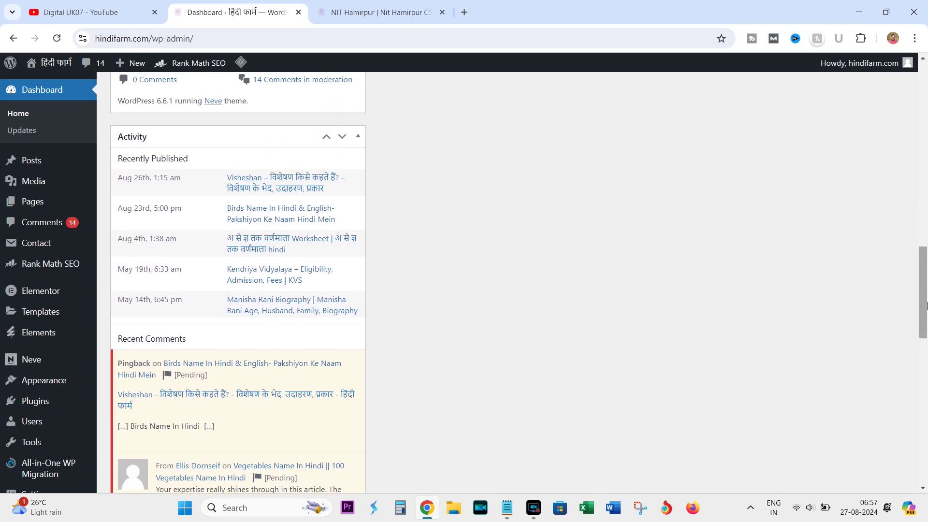
mouse_move(925, 310)
mouse_down()
mouse_move(924, 212)
mouse_move(924, 366)
mouse_move(920, 170)
mouse_up()
scroll(568, 319, up, 5)
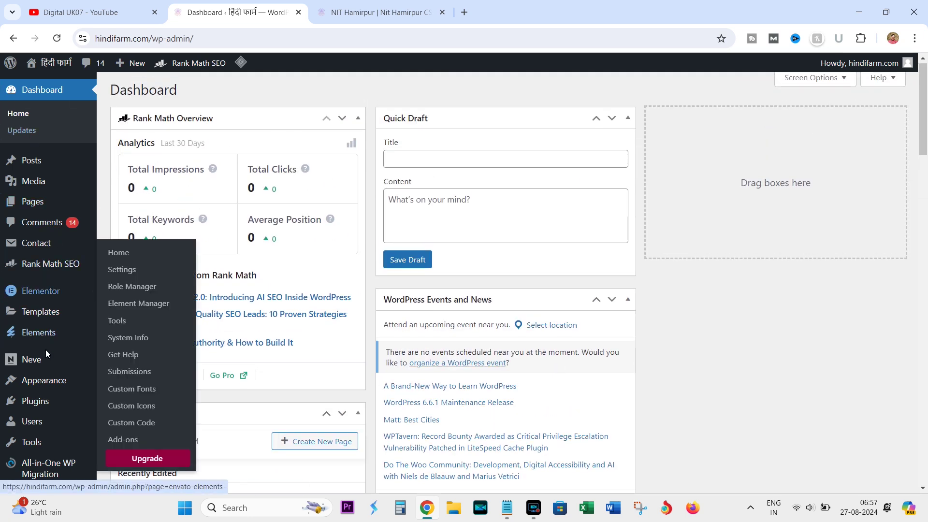
mouse_move(48, 379)
scroll(48, 379, down, 1)
mouse_move(38, 344)
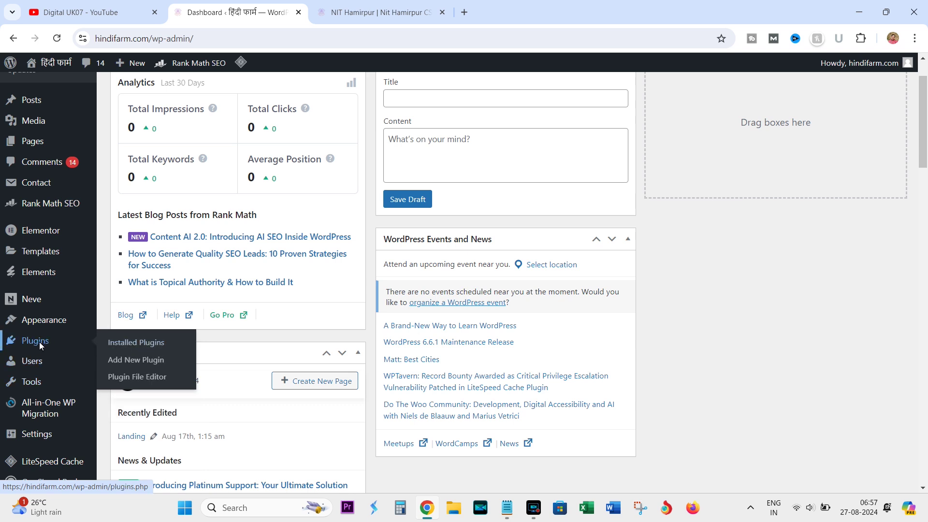
click(119, 361)
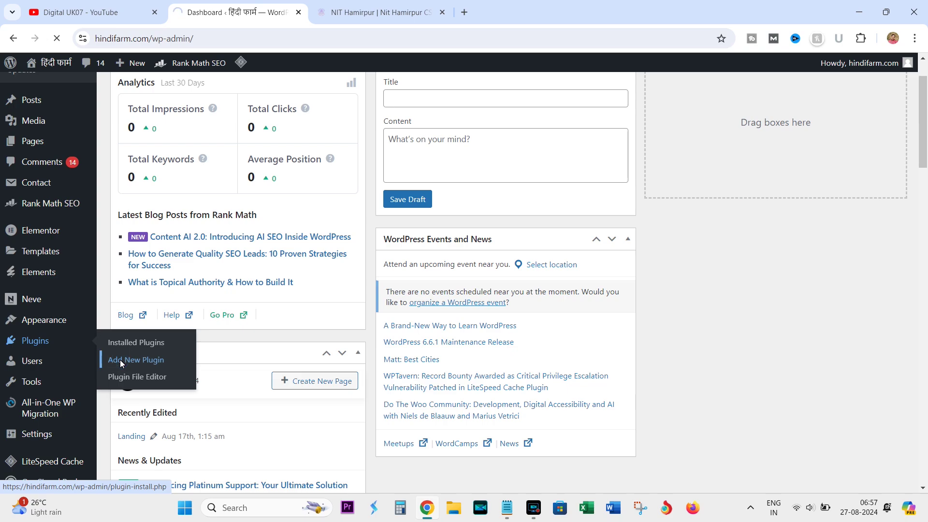
- Search the plugin directory for "click chat"
scroll(264, 269, down, 3)
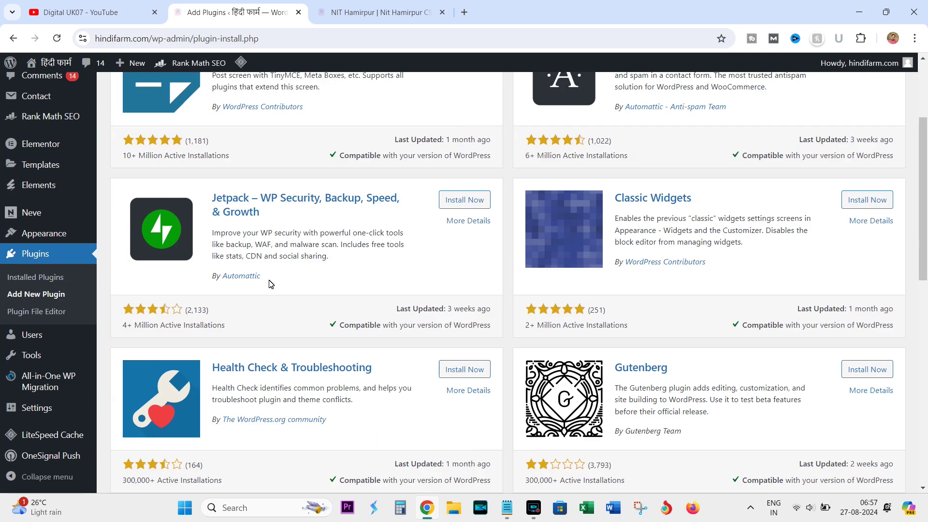
scroll(278, 289, up, 3)
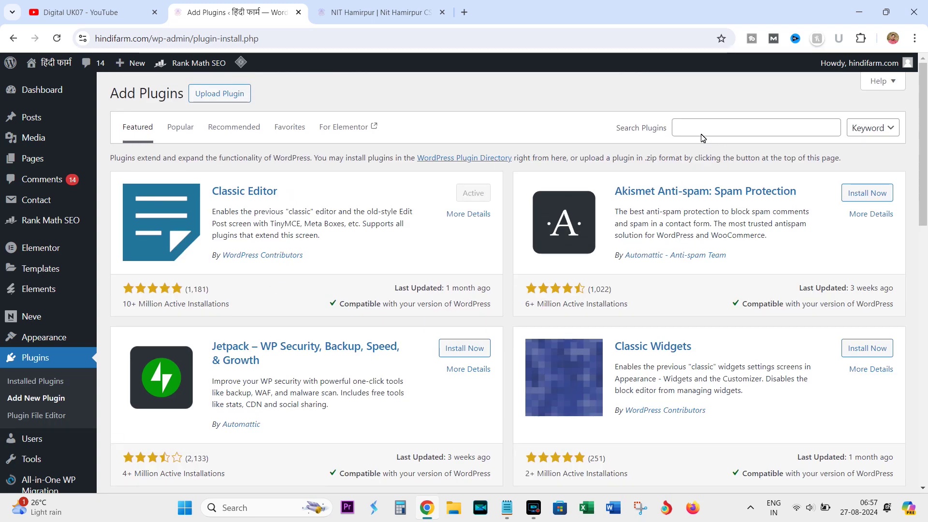
click(702, 136)
text(cli)
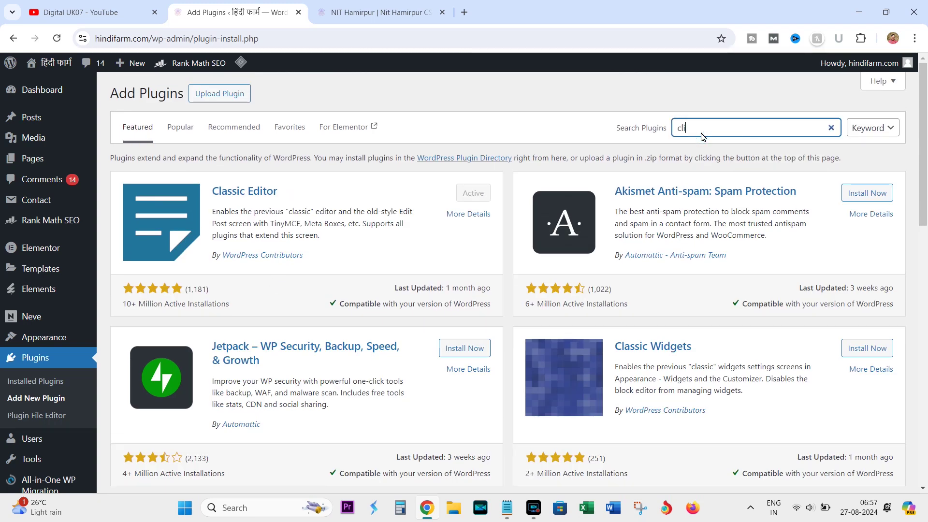
text(ck th)
key(BackSpace)
key(BackSpace)
text(chat)
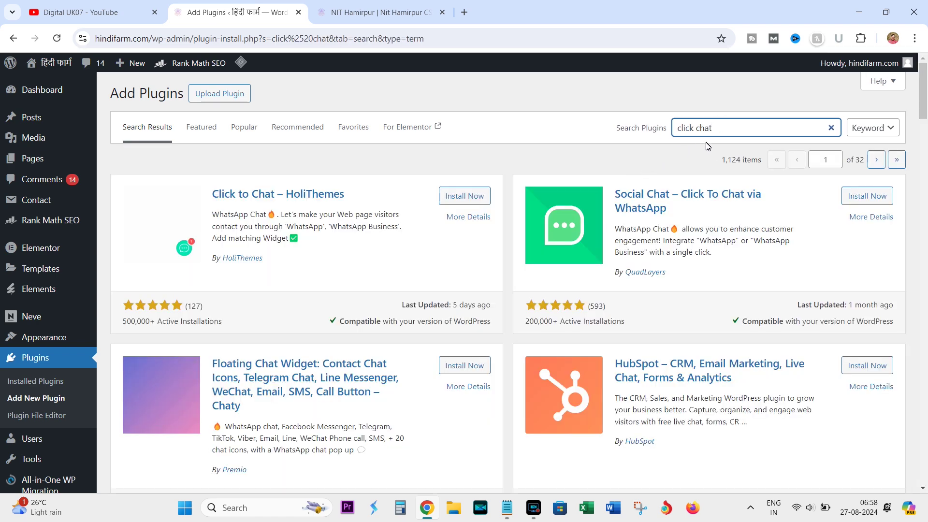
- Install the Click to Chat – HoliThemes plugin from its details window and close the window
triple_click(695, 133)
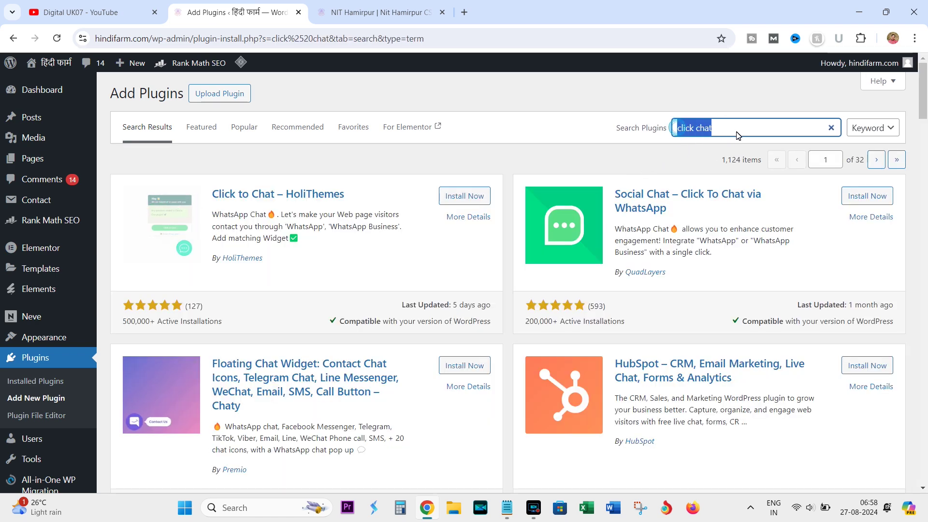
scroll(307, 315, down, 3)
scroll(309, 315, up, 3)
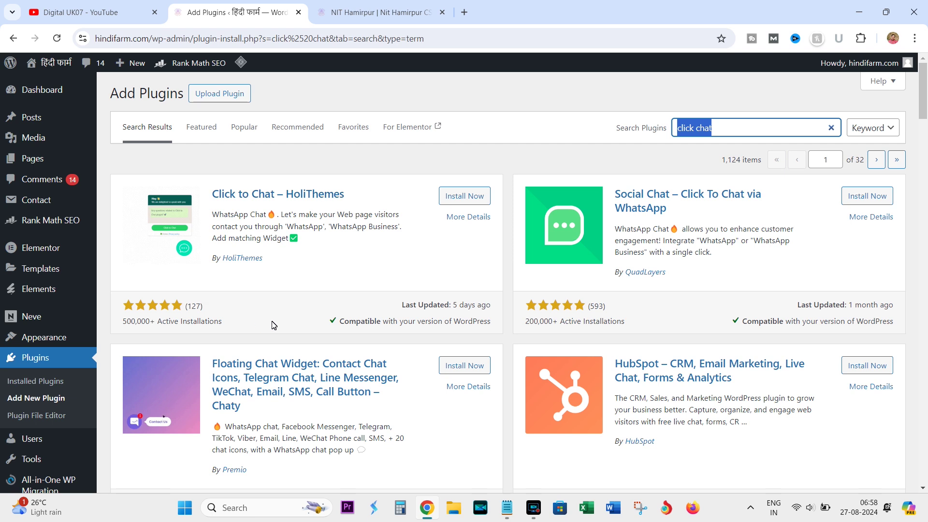
click(264, 195)
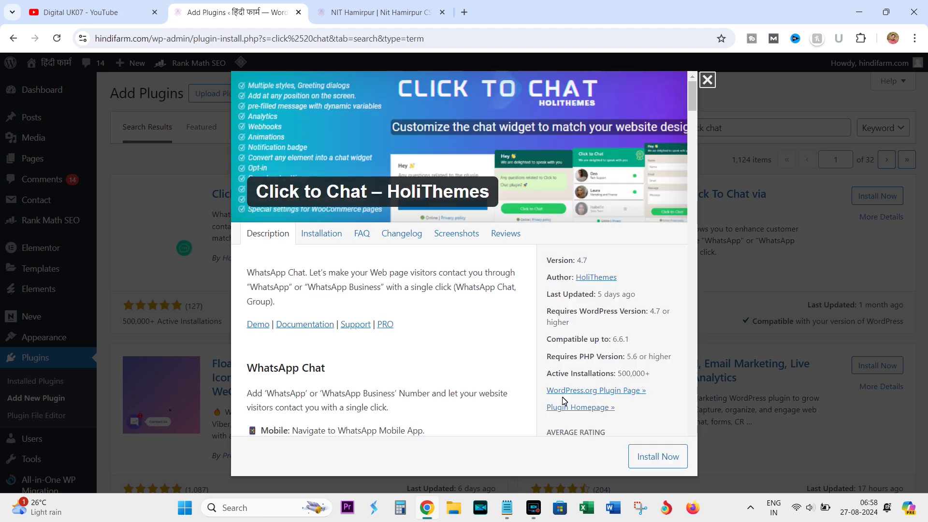
click(663, 460)
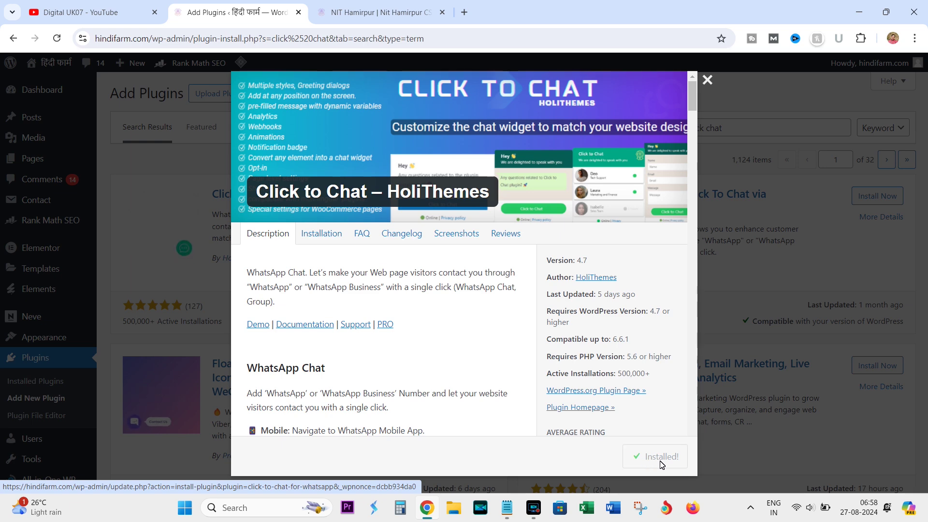
key(Escape)
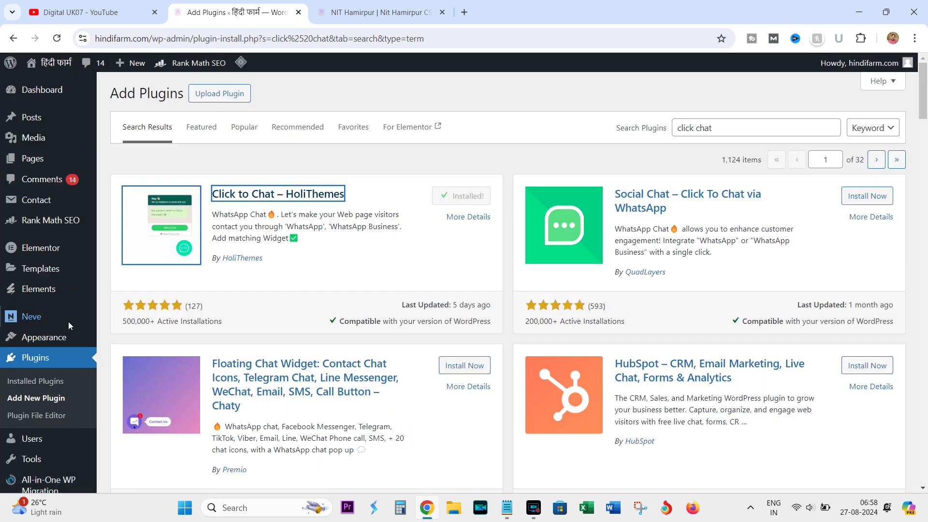
- Activate the Click to Chat plugin in the list of installed plugins
click(43, 382)
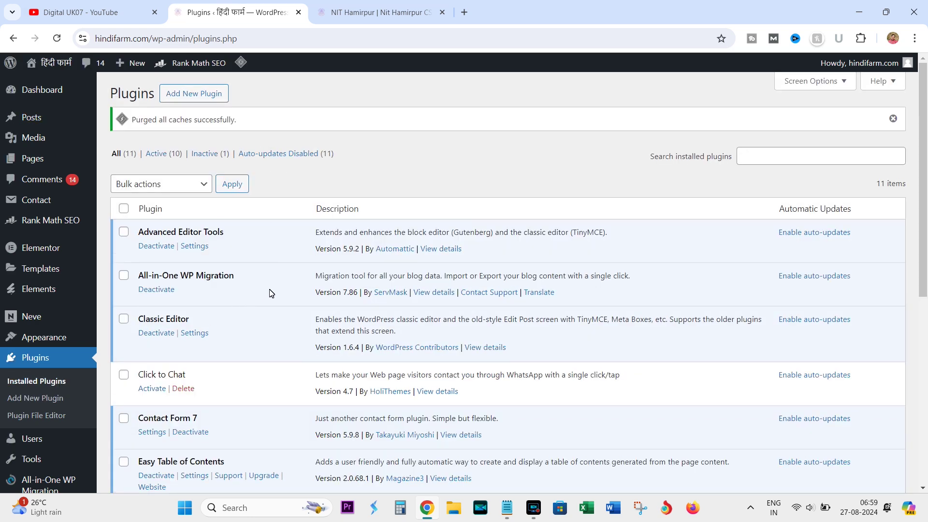
scroll(276, 290, down, 1)
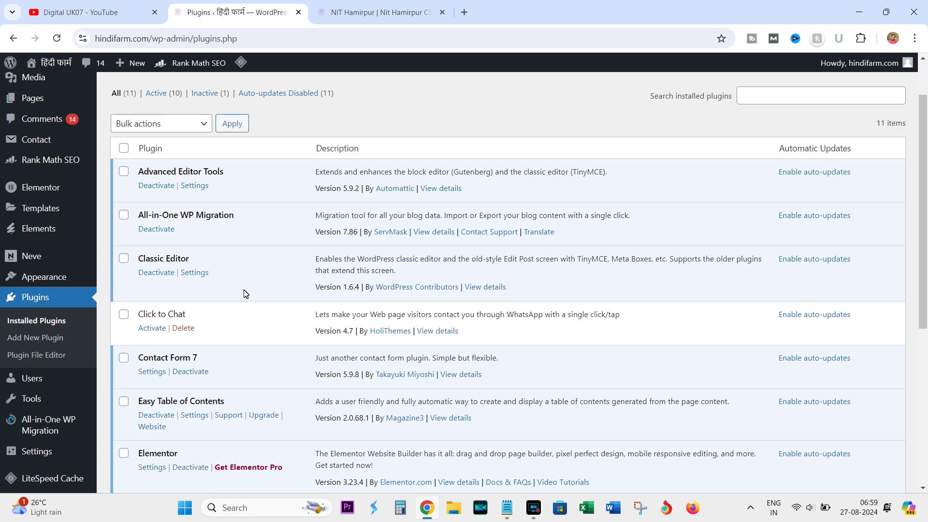
click(152, 329)
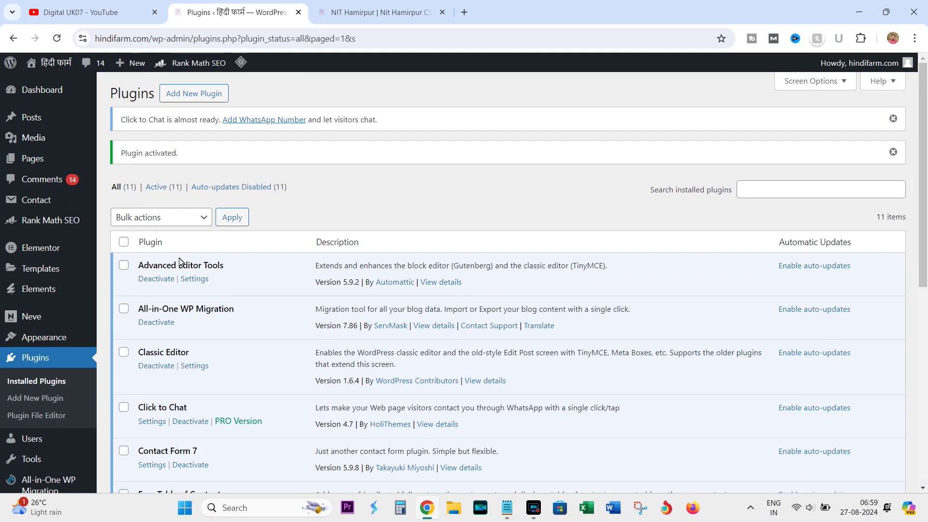
- Open the Click to Chat settings and enter the WhatsApp phone number
scroll(186, 355, down, 2)
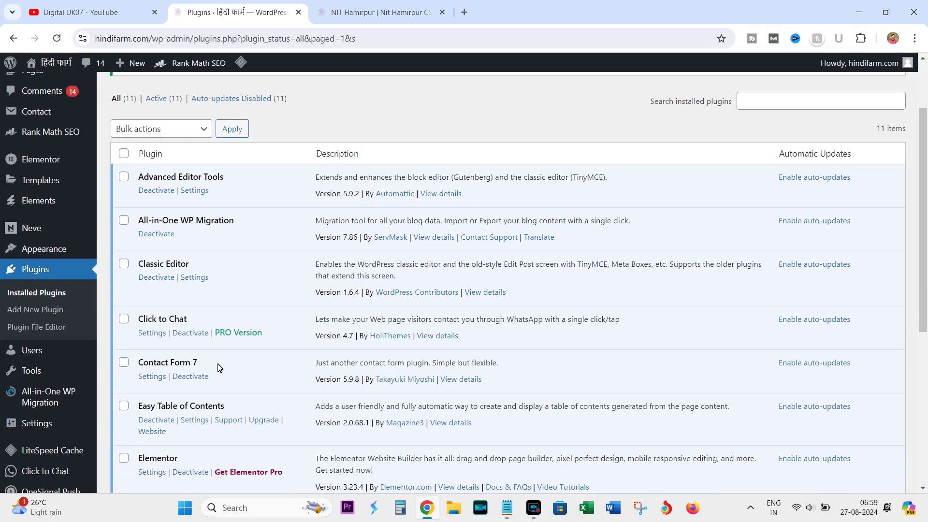
click(151, 301)
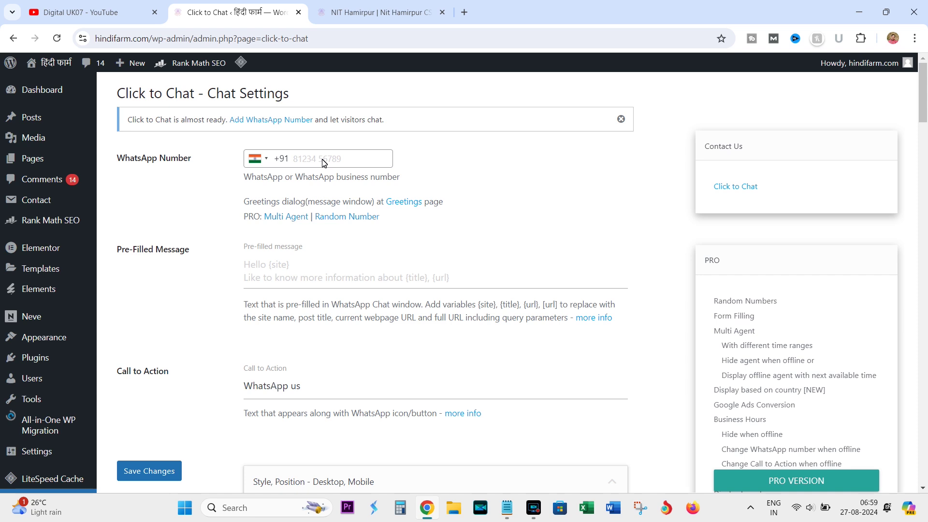
click(324, 163)
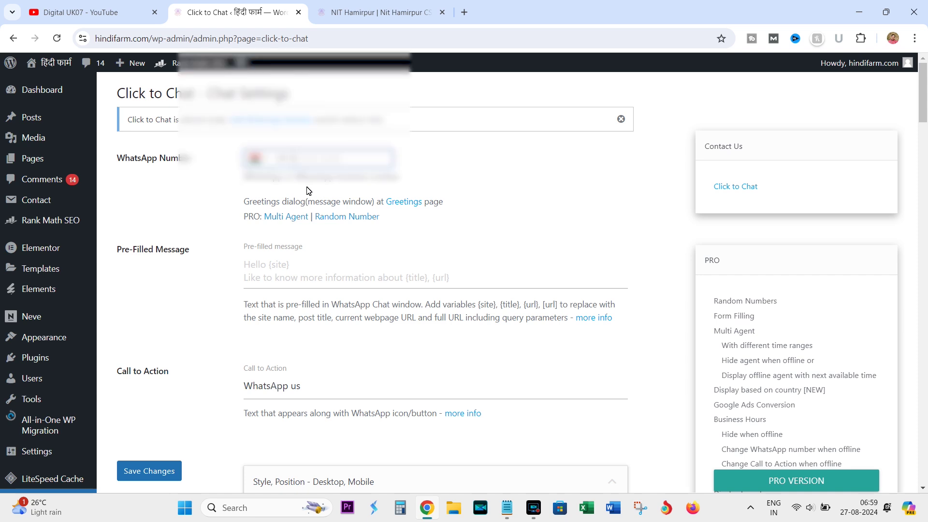
text(98765)
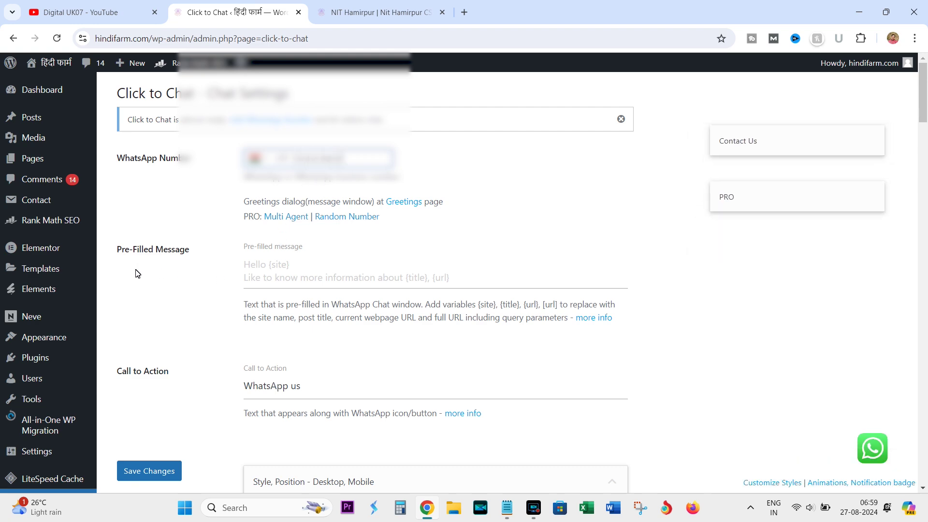
- Set the pre-filled WhatsApp message to "fgwr xcg"
scroll(250, 184, down, 3)
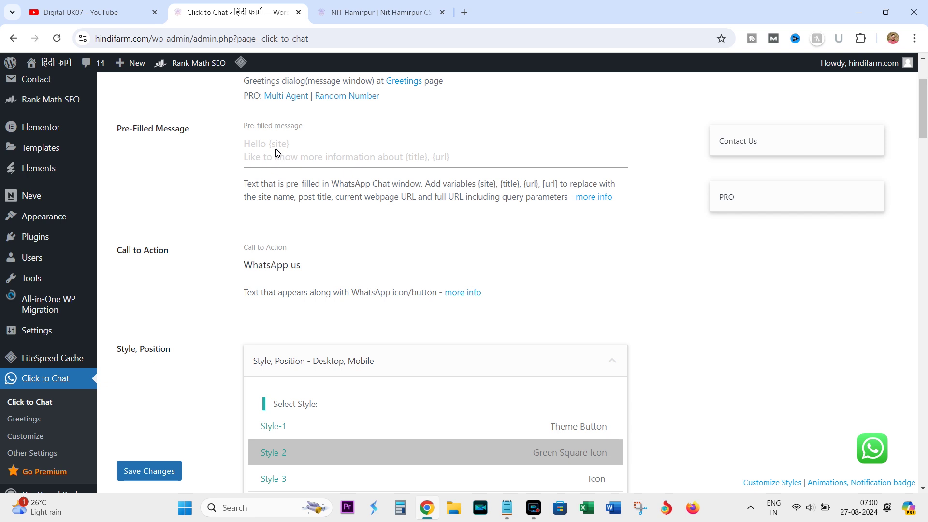
click(309, 155)
text(fgwr xcg)
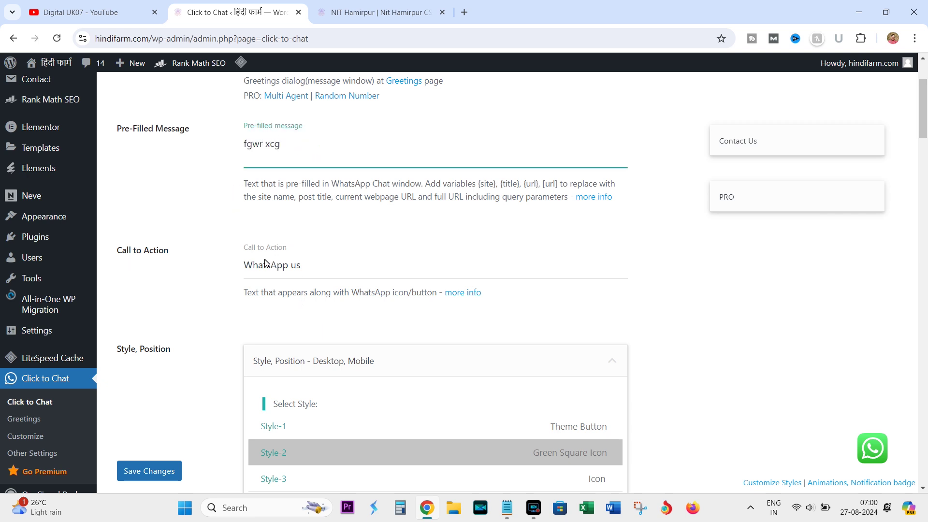
- Preview the call-to-action text on the floating WhatsApp icon and place the cursor in the Call to Action field
drag(128, 253, 302, 277)
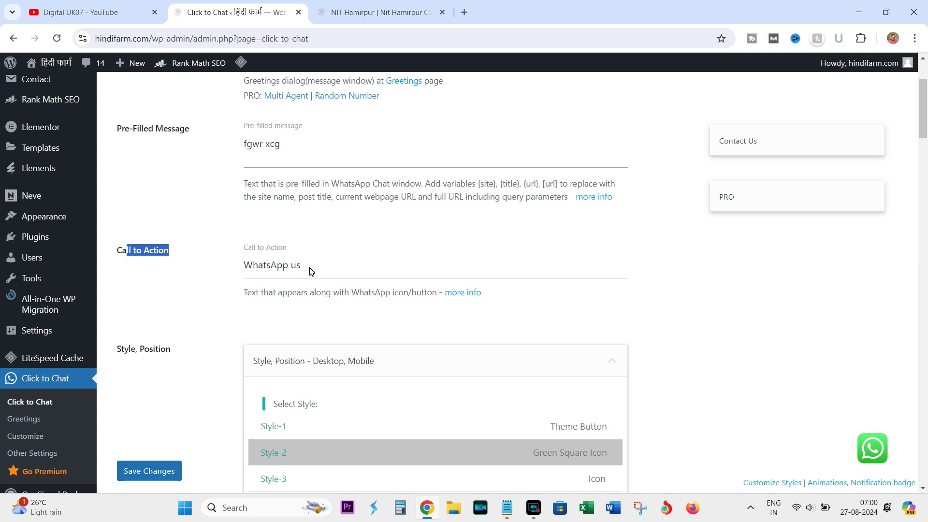
mouse_move(879, 464)
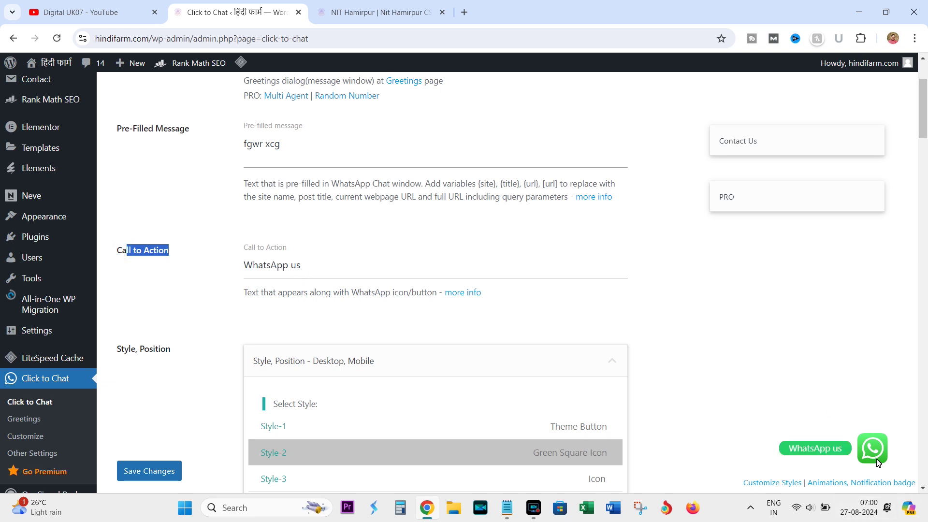
click(332, 271)
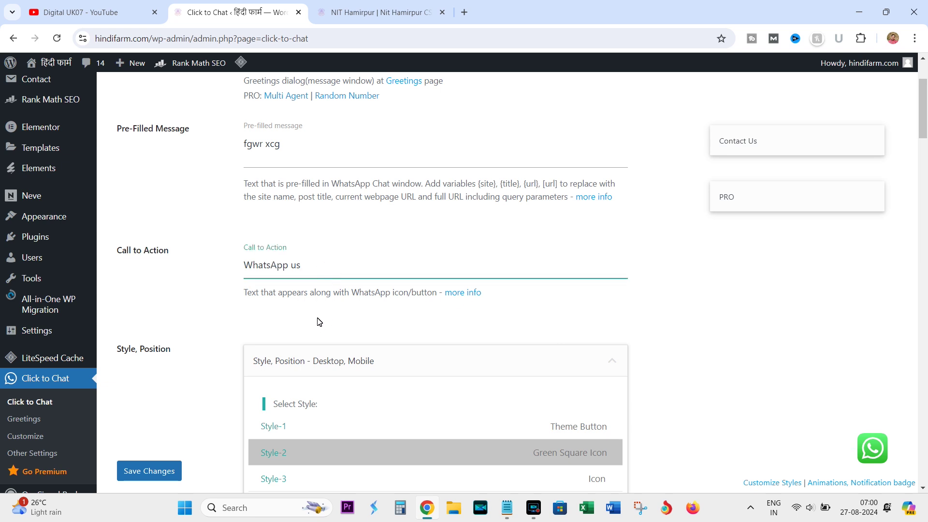
- Preview the chat button styles from Style-1 to Style-7 Extend and finish with Style-2 (Green Square Icon) selected
scroll(331, 441, down, 1)
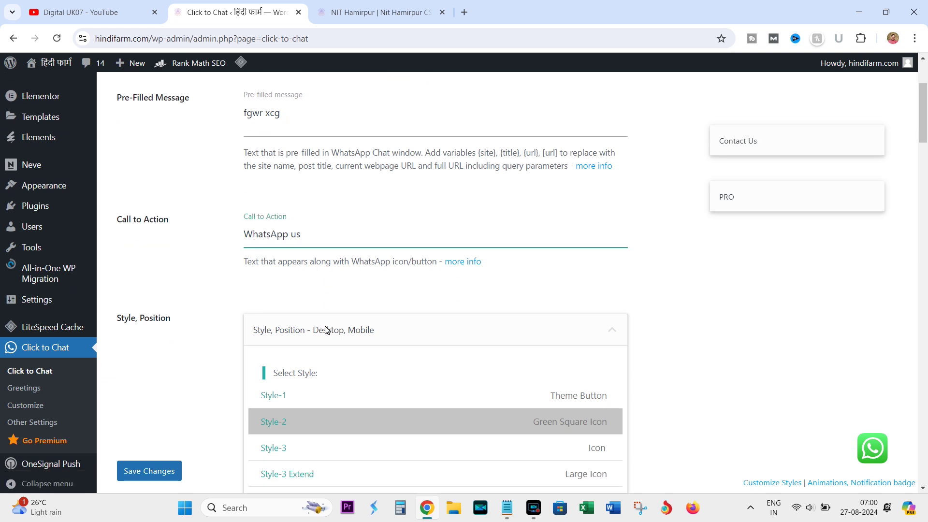
scroll(325, 271, up, 1)
scroll(554, 346, down, 1)
scroll(554, 346, down, 3)
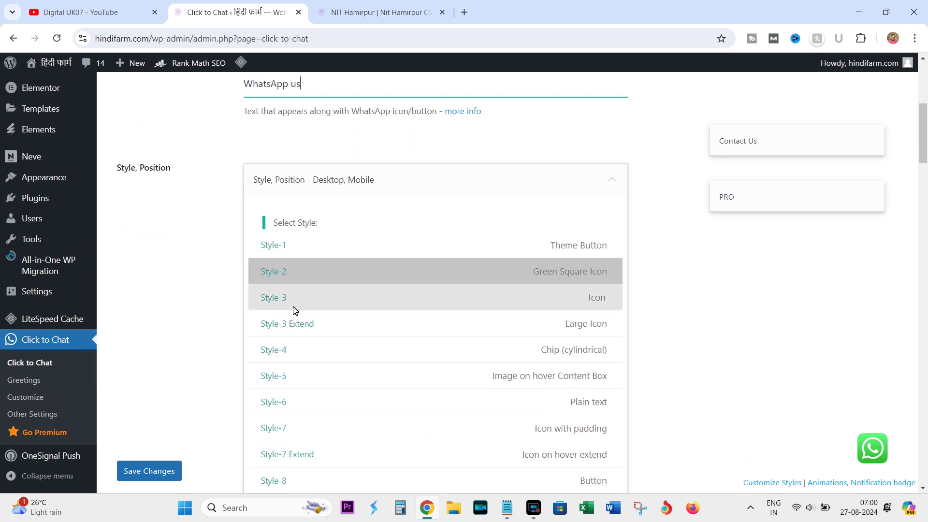
click(270, 297)
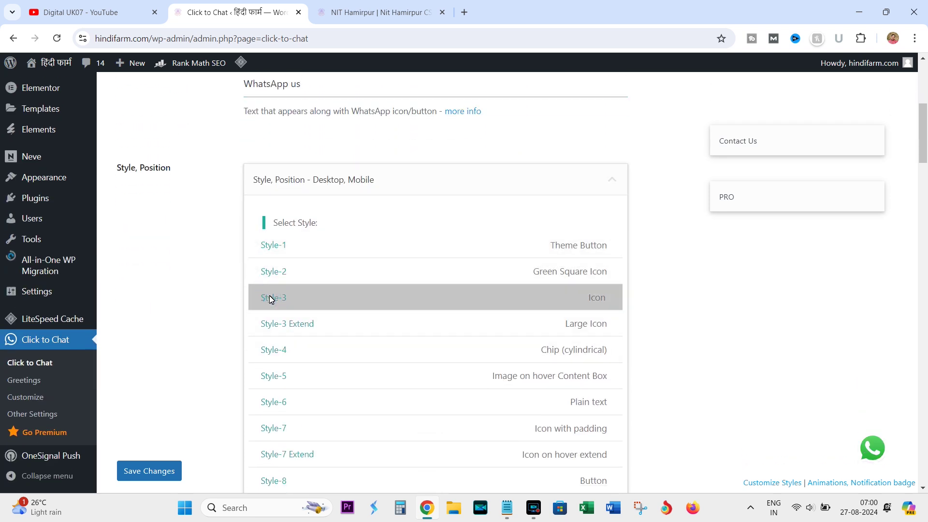
click(280, 254)
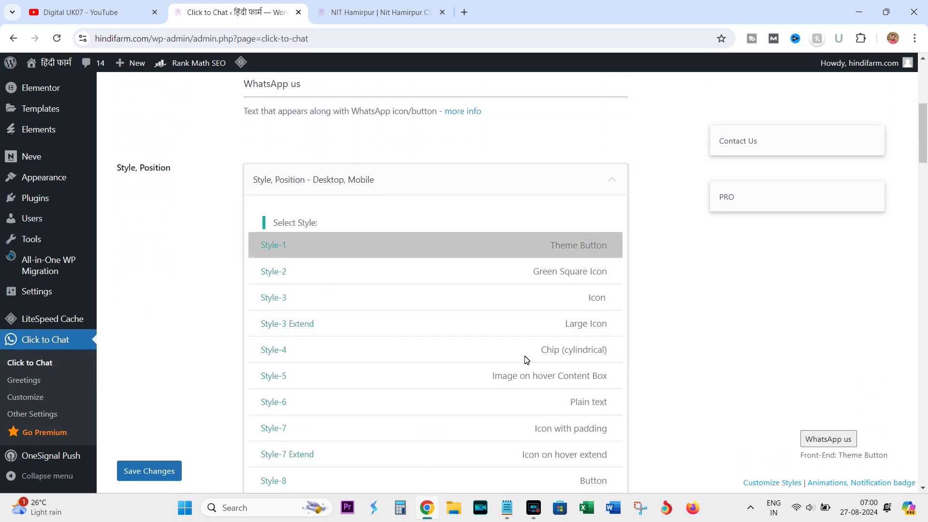
click(292, 297)
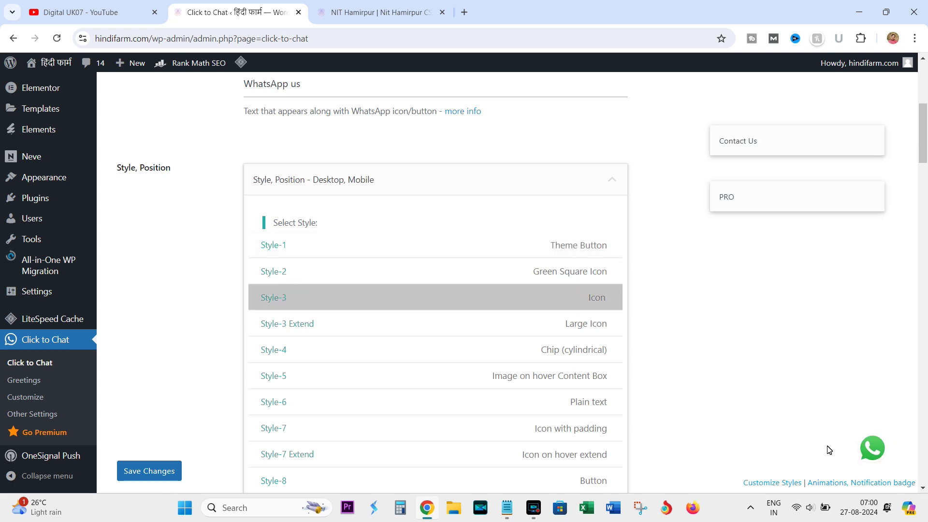
click(324, 324)
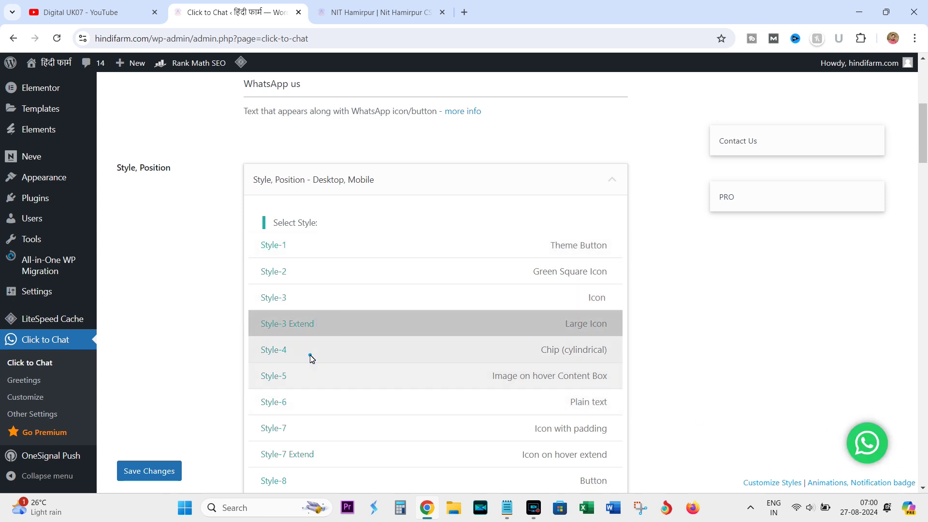
click(311, 356)
click(308, 376)
click(308, 403)
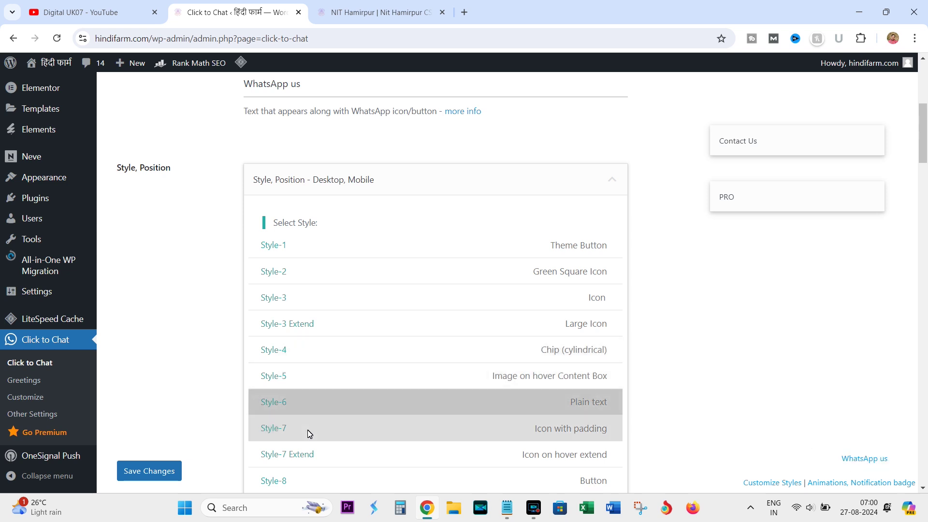
click(307, 431)
click(307, 454)
click(284, 374)
click(284, 351)
click(297, 328)
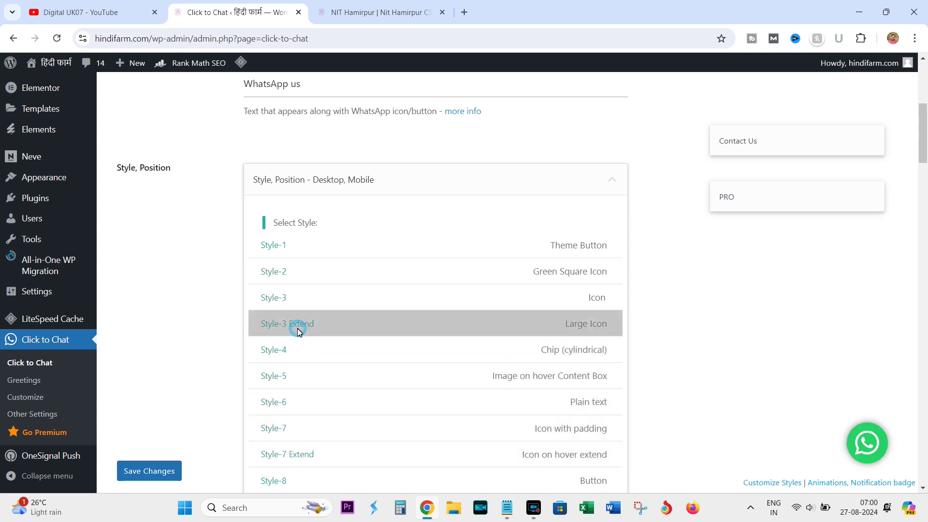
click(297, 303)
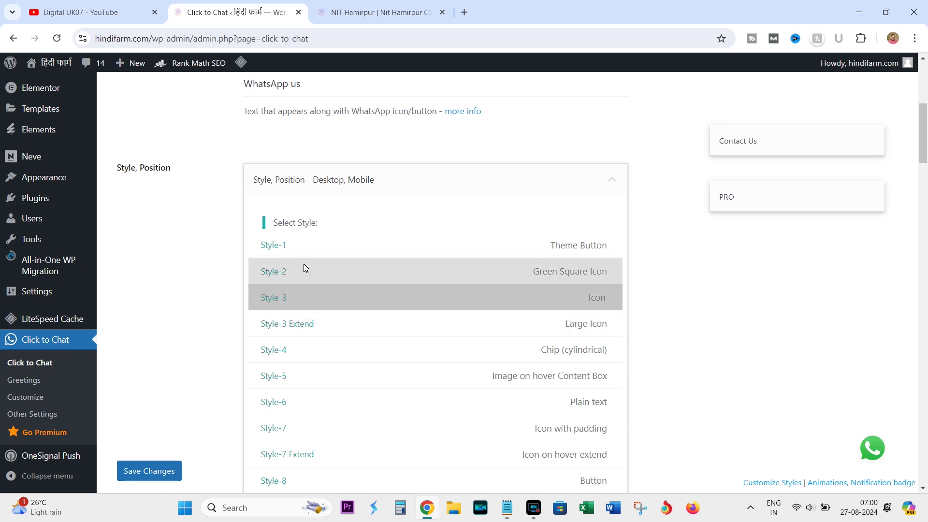
click(305, 268)
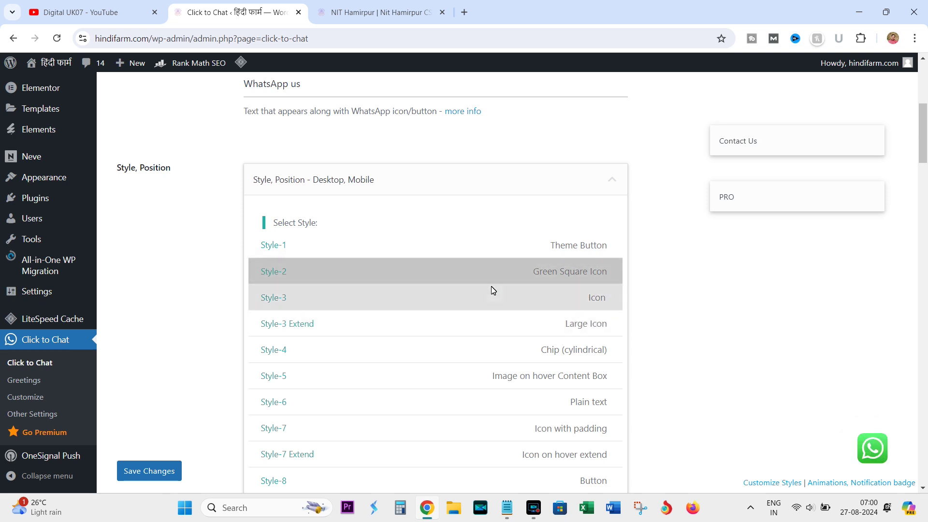
- Collapse the Style, Position settings and set desktop chat links to open in a Pop-up
click(638, 291)
click(614, 182)
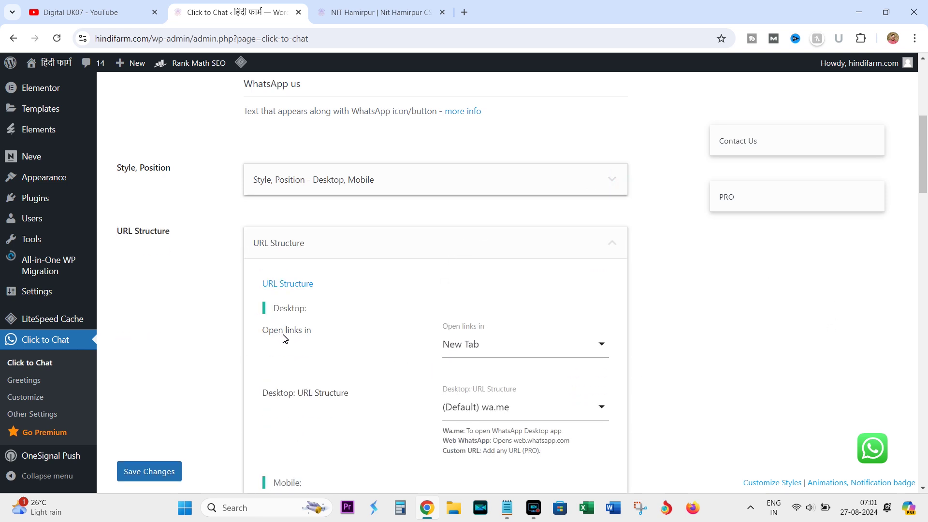
click(506, 354)
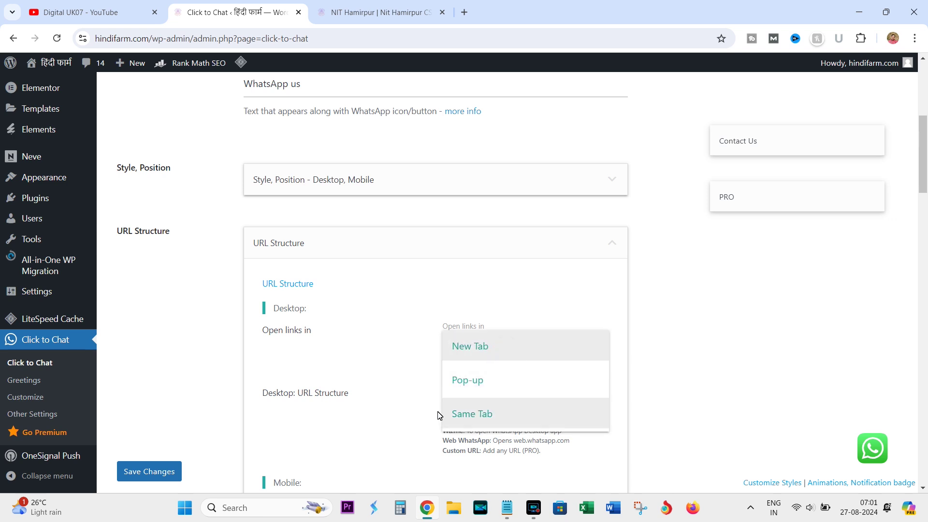
click(485, 382)
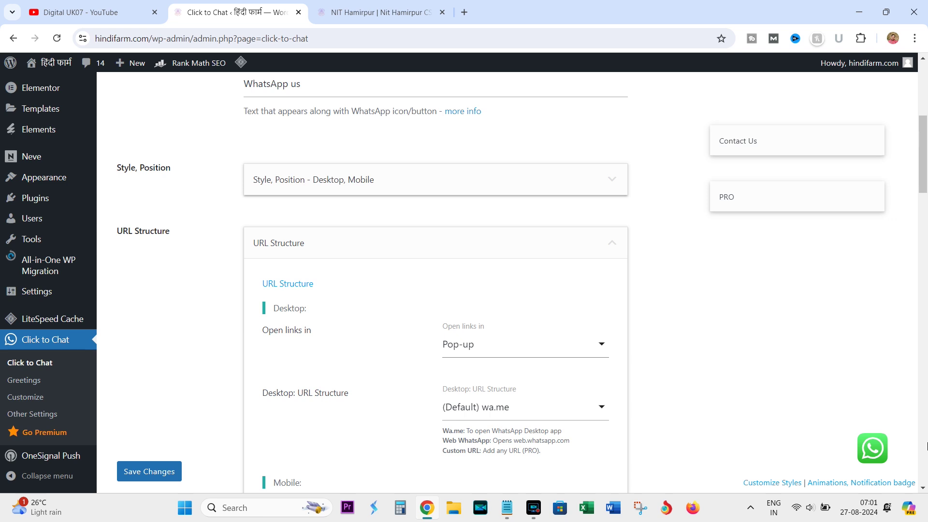
click(484, 348)
click(484, 382)
- Review the desktop and mobile URL structure settings
scroll(653, 392, down, 3)
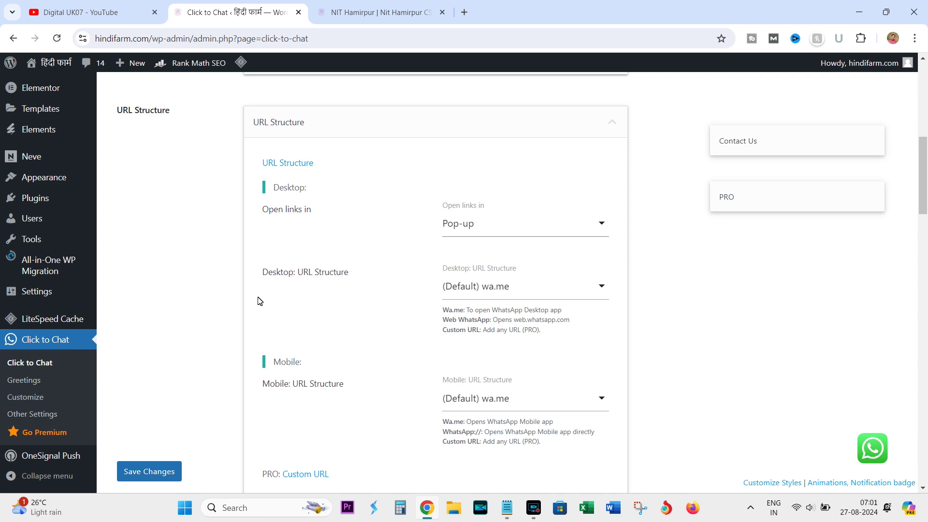
click(530, 288)
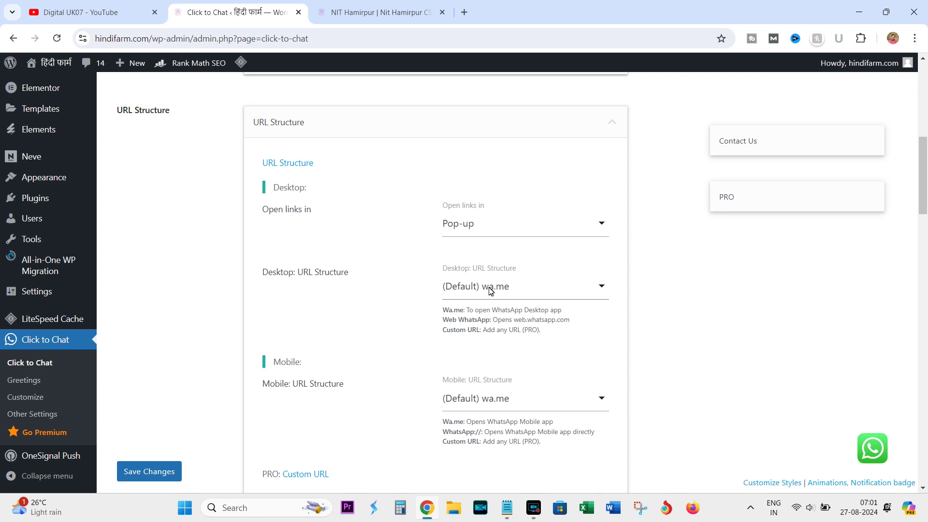
scroll(242, 284, down, 1)
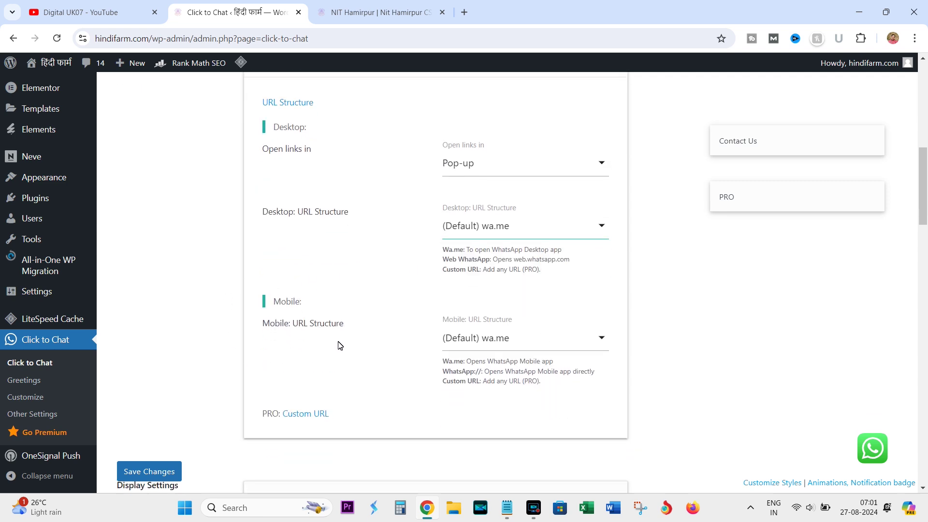
scroll(338, 345, down, 2)
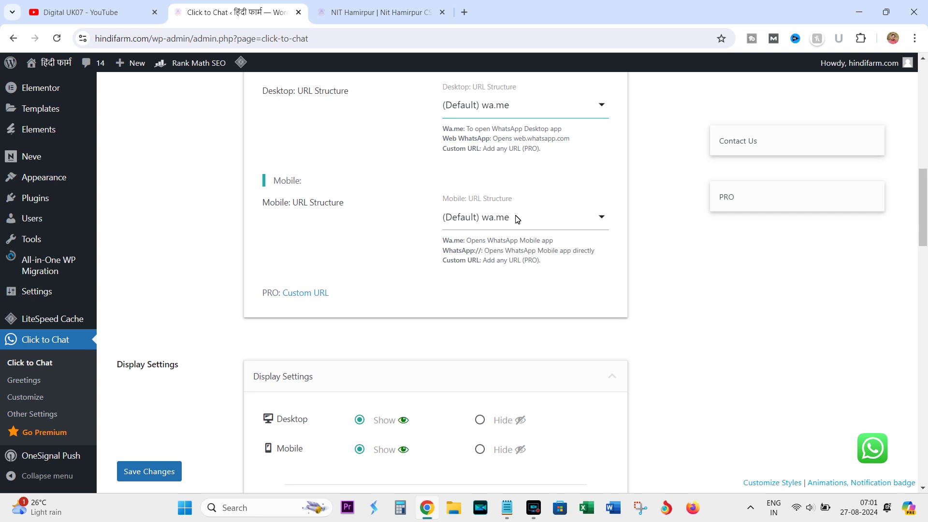
- Try the Hide option for the chat button on desktop and mobile, returning each device to Show
scroll(350, 321, down, 2)
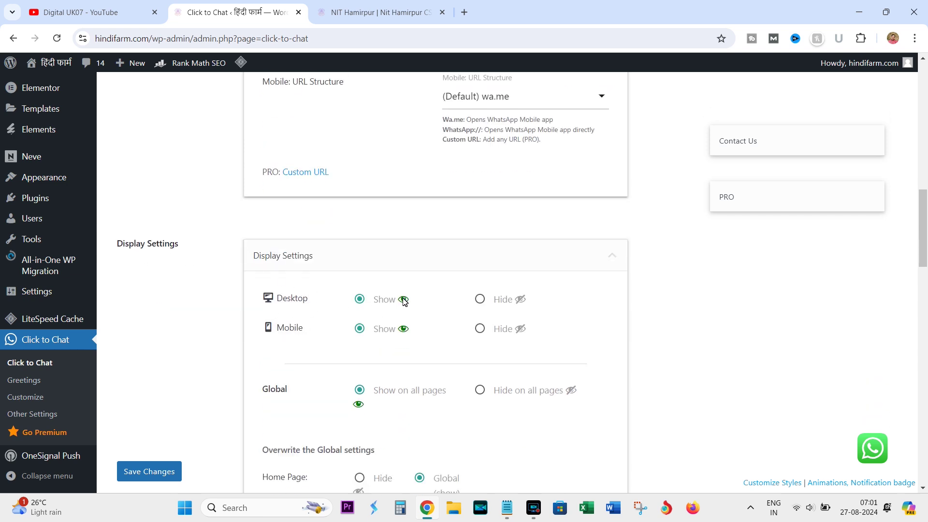
click(481, 300)
click(358, 300)
click(480, 329)
click(358, 330)
- Override the global display setting to hide the chat button on archive pages, category pages and the 404 page
scroll(357, 331, down, 2)
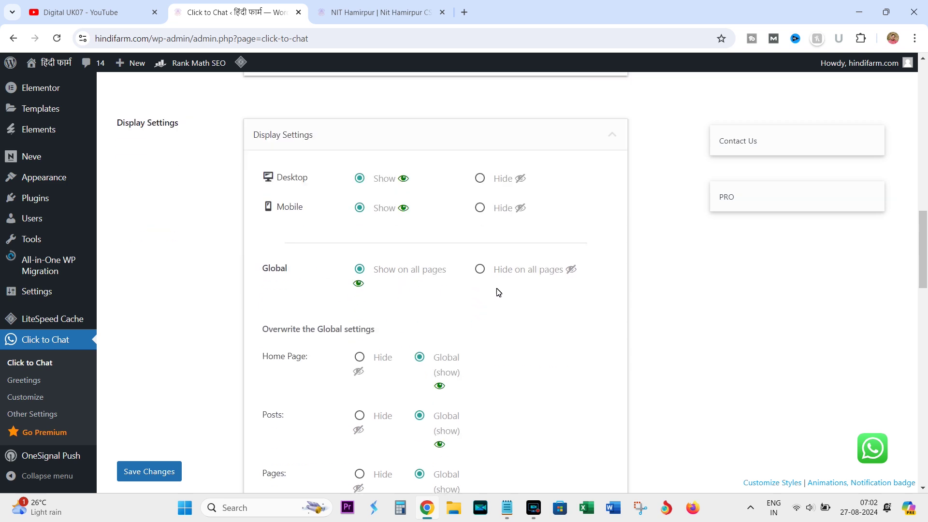
scroll(499, 293, down, 1)
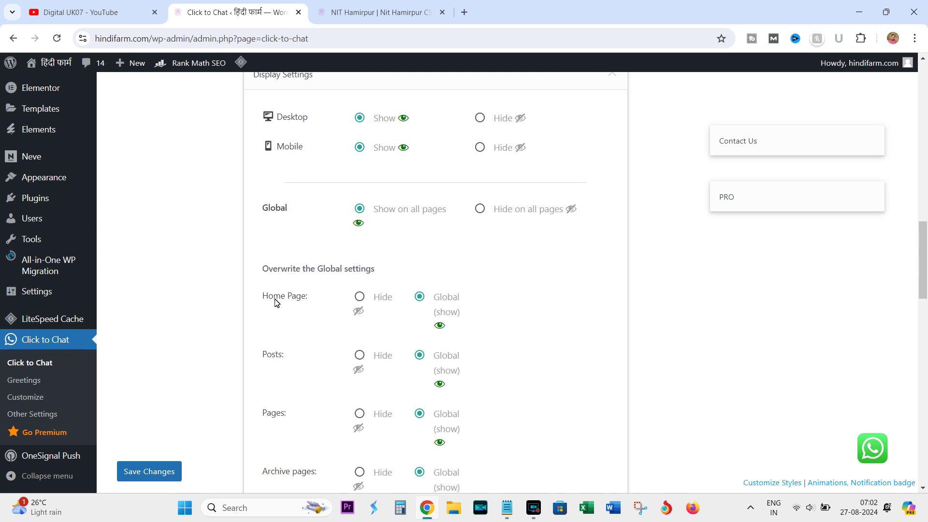
scroll(283, 303, down, 1)
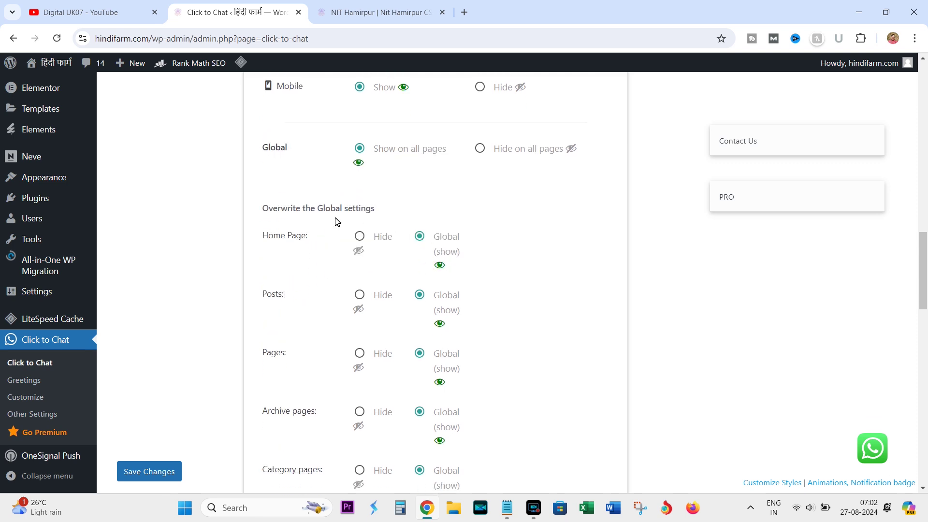
scroll(421, 334, down, 1)
scroll(352, 331, up, 1)
scroll(345, 330, down, 1)
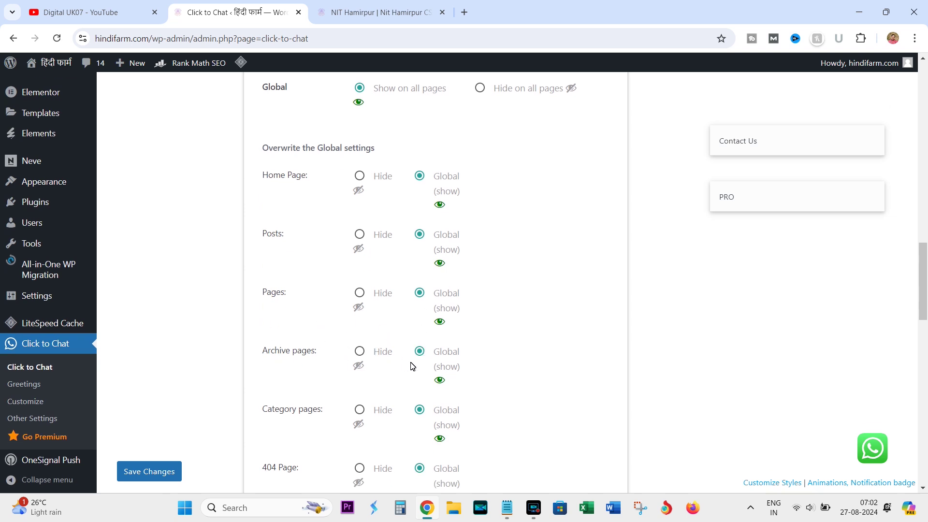
scroll(342, 335, down, 3)
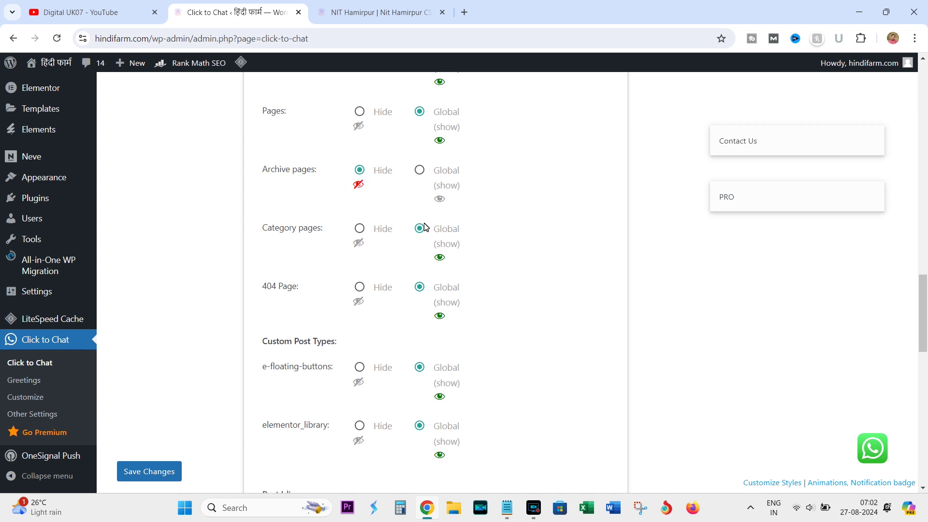
click(360, 287)
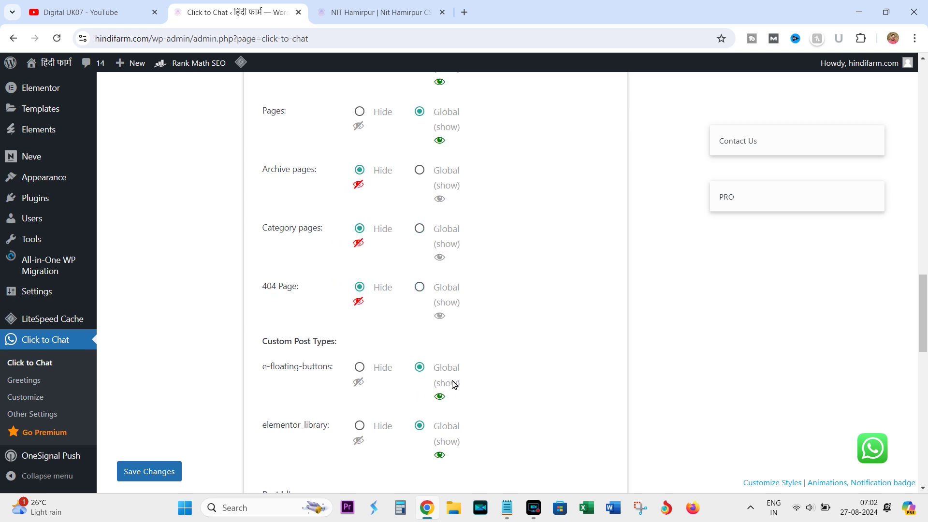
- Review the page overrides, custom post types, and the post ID and category name fields for hiding the button
scroll(387, 382, up, 2)
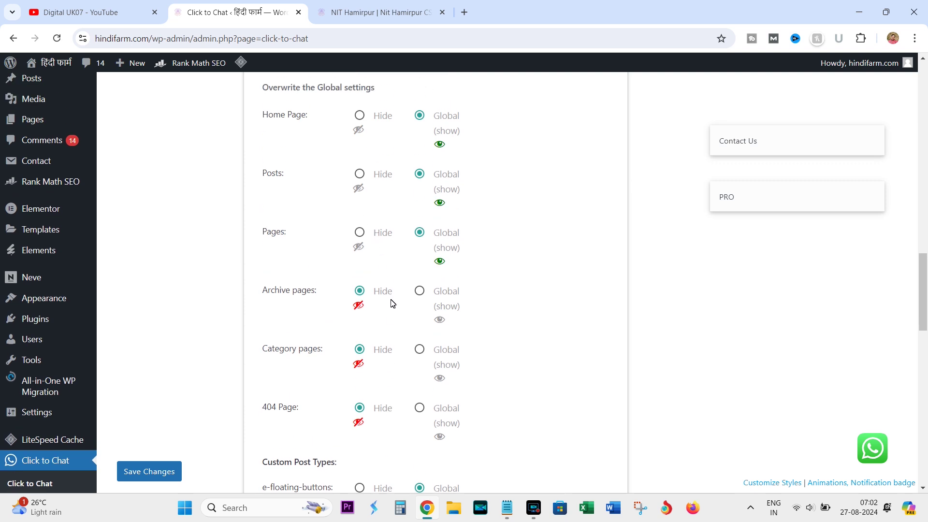
scroll(392, 225, down, 4)
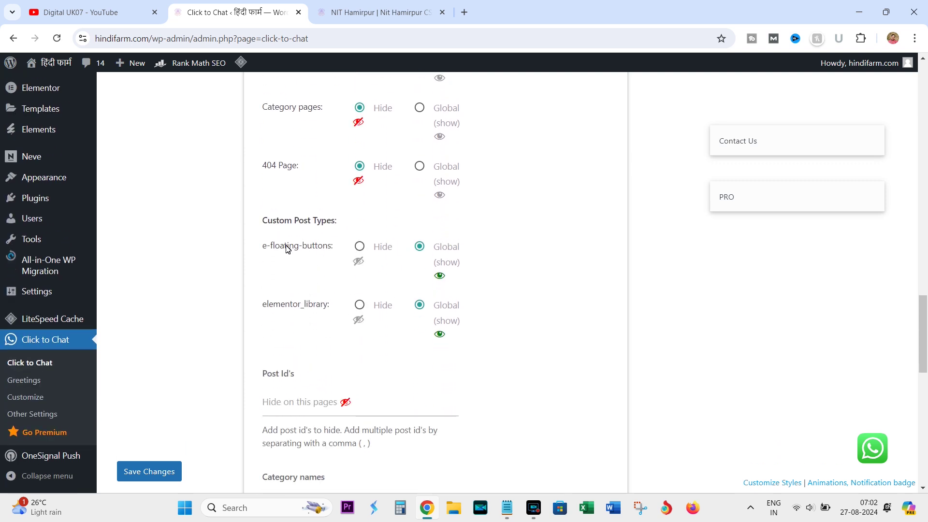
scroll(321, 336, up, 1)
scroll(321, 290, down, 2)
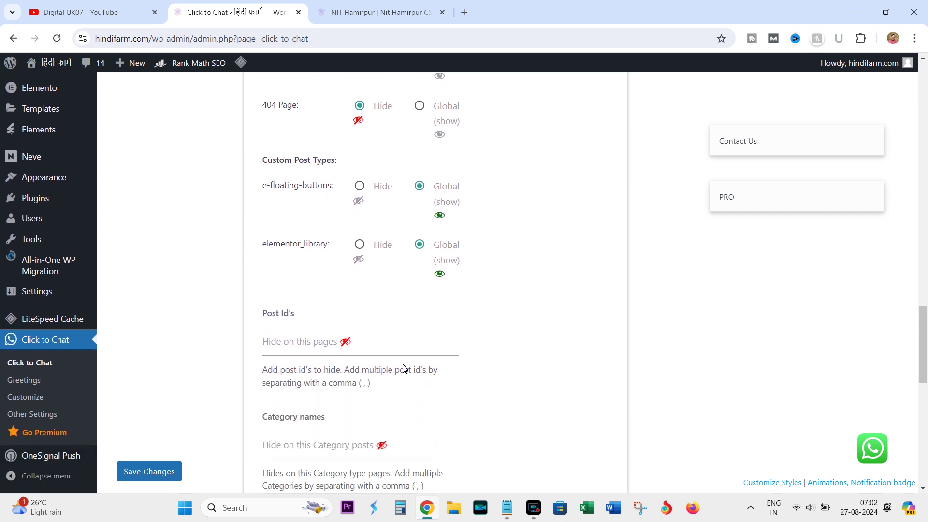
scroll(450, 308, down, 2)
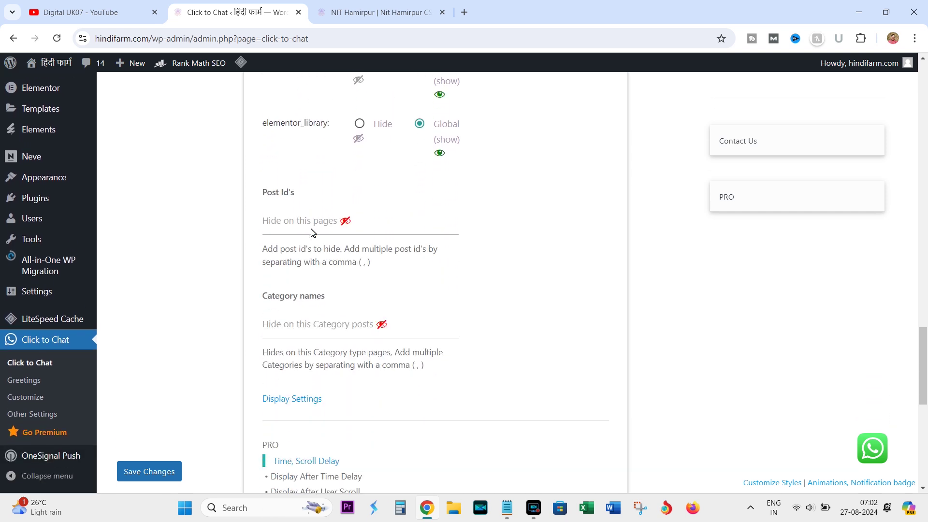
click(276, 231)
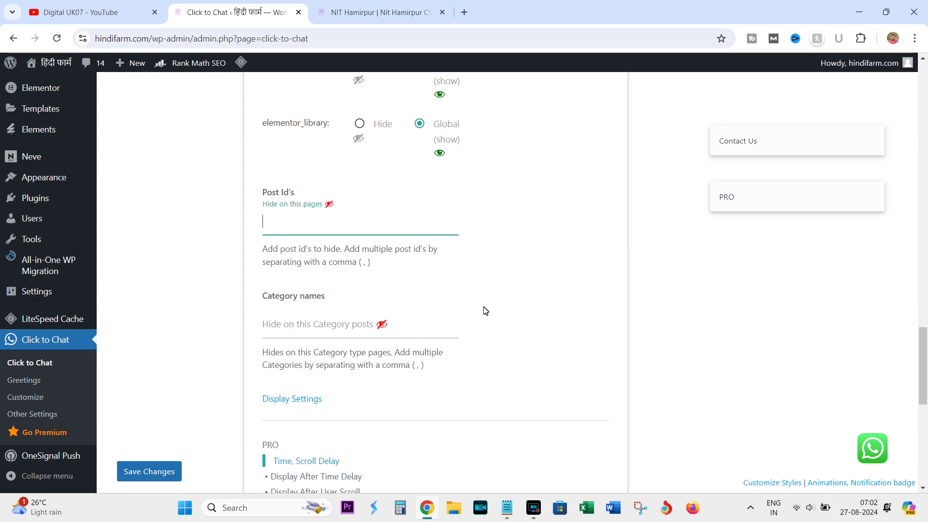
scroll(485, 311, down, 1)
scroll(464, 280, down, 2)
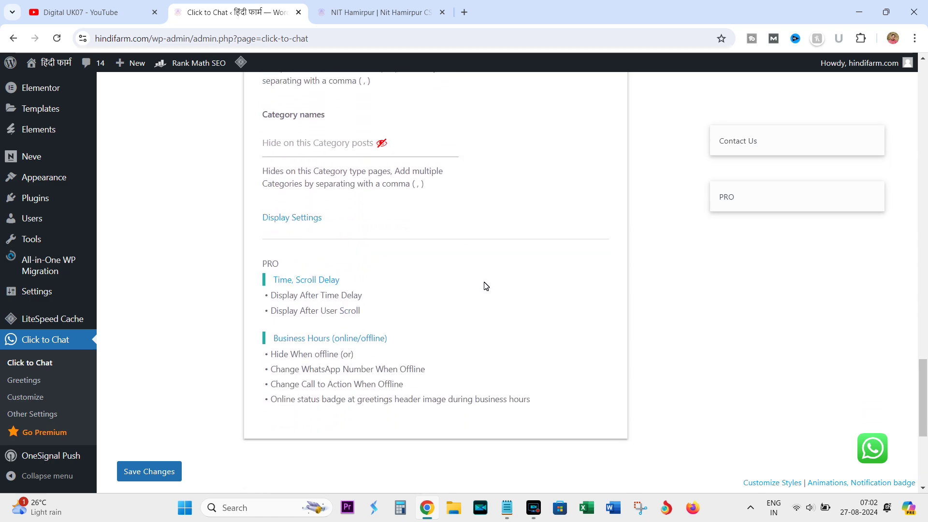
- Look over the remaining options at the end of the page and save the Click to Chat settings
scroll(406, 292, down, 5)
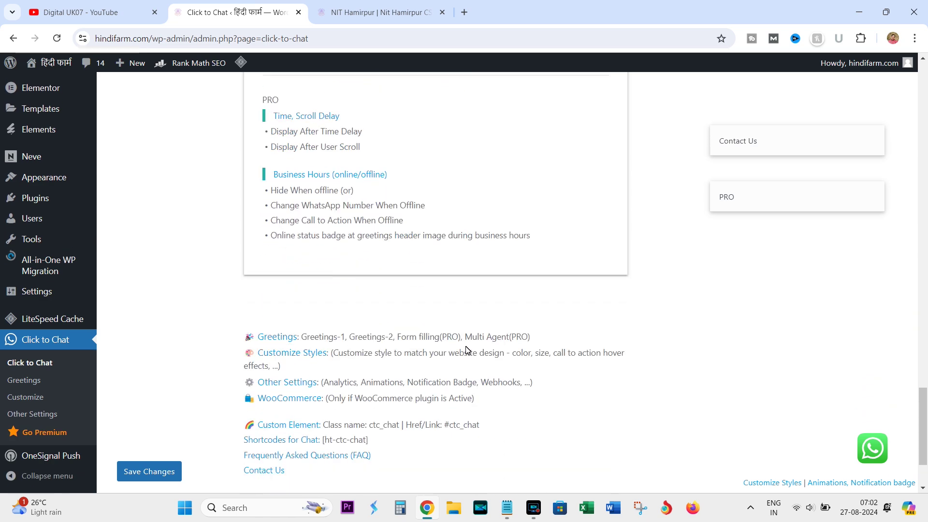
scroll(485, 373, up, 5)
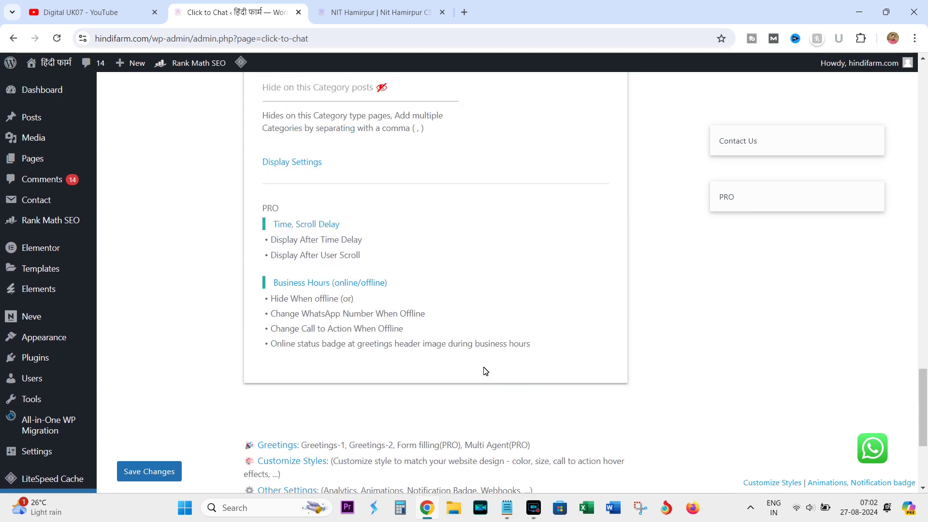
scroll(489, 348, down, 5)
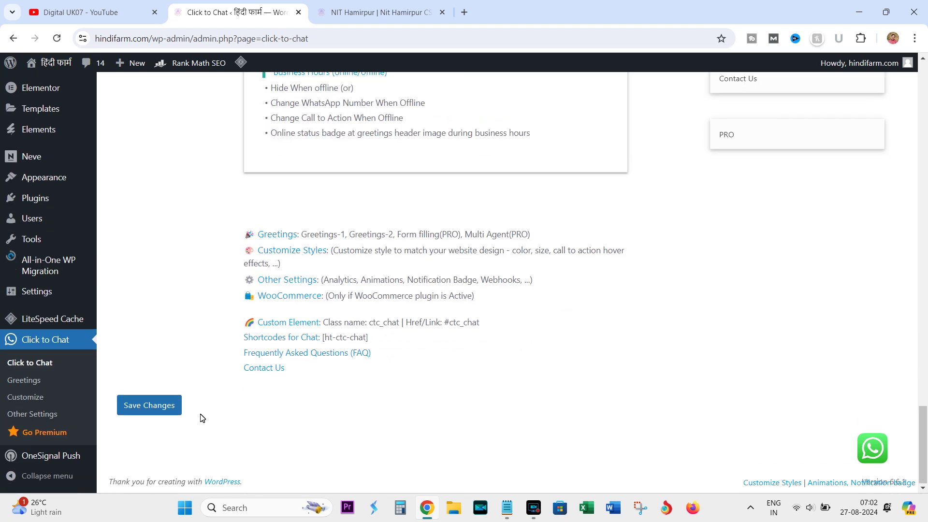
click(137, 406)
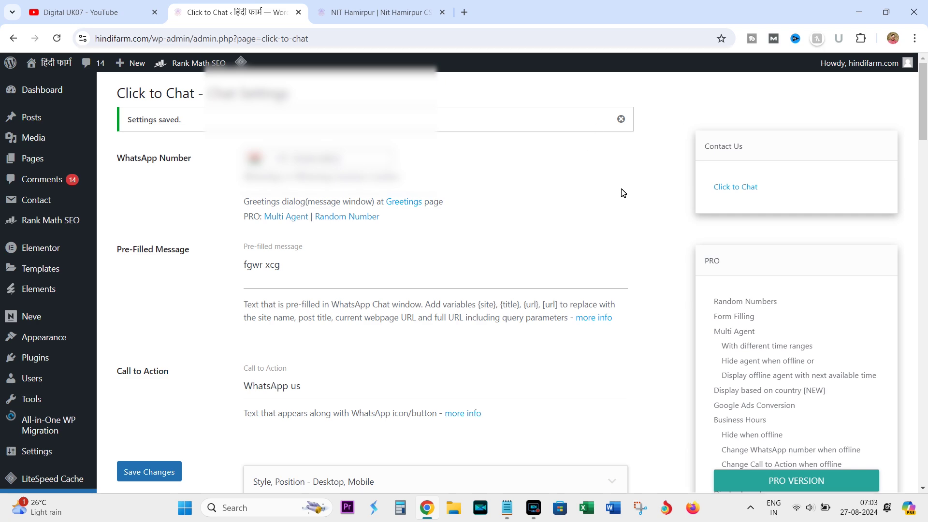
- Reload the NIT Hamirpur post and test its WhatsApp button, dismissing the request to open the WhatsApp application
click(382, 12)
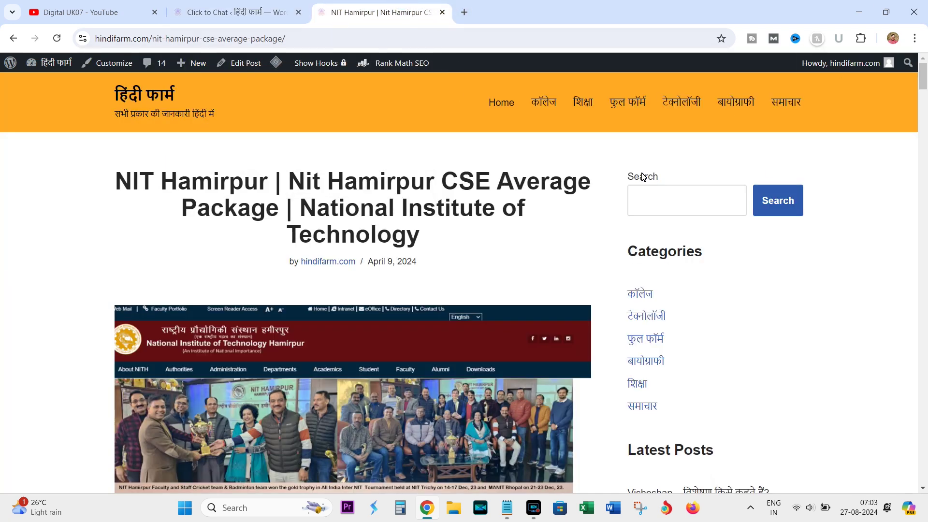
click(57, 41)
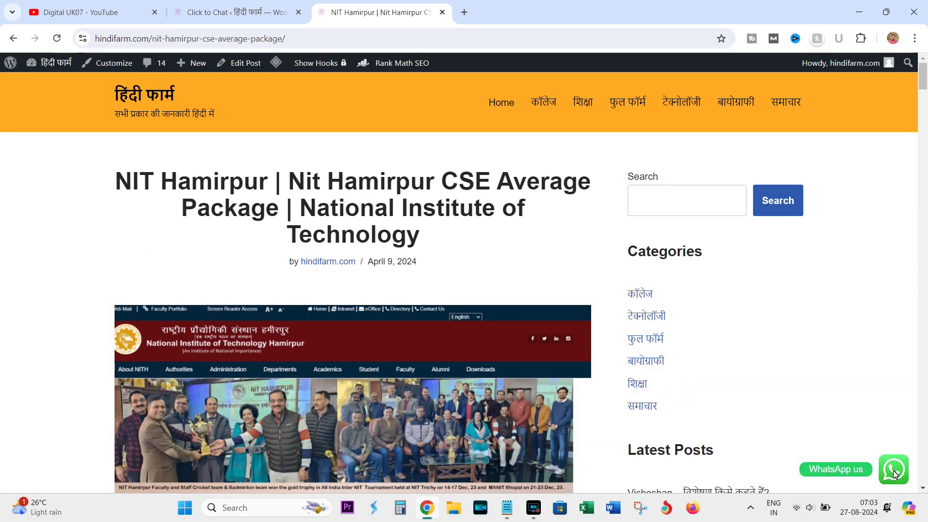
click(893, 471)
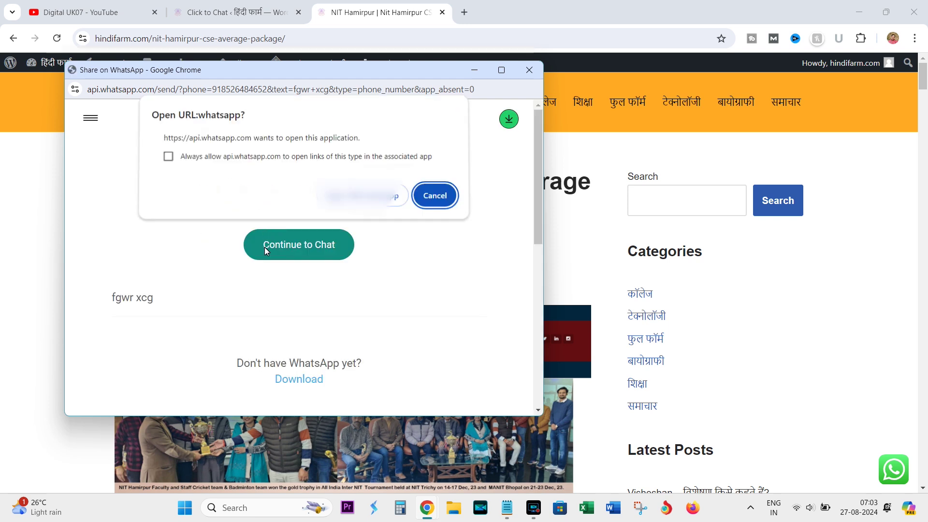
key(Escape)
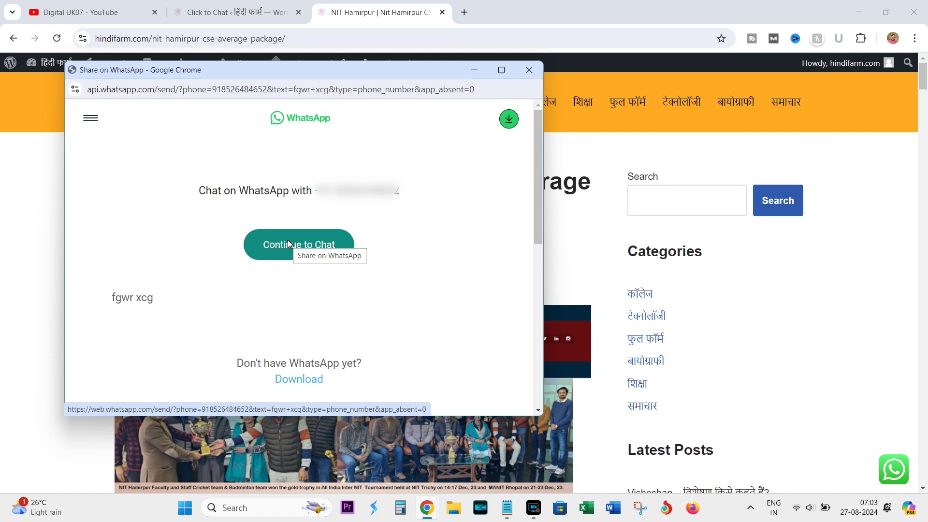
- Check the pre-filled message "fgwr xcg" in the WhatsApp pop-up and return to the post
drag(109, 299, 148, 300)
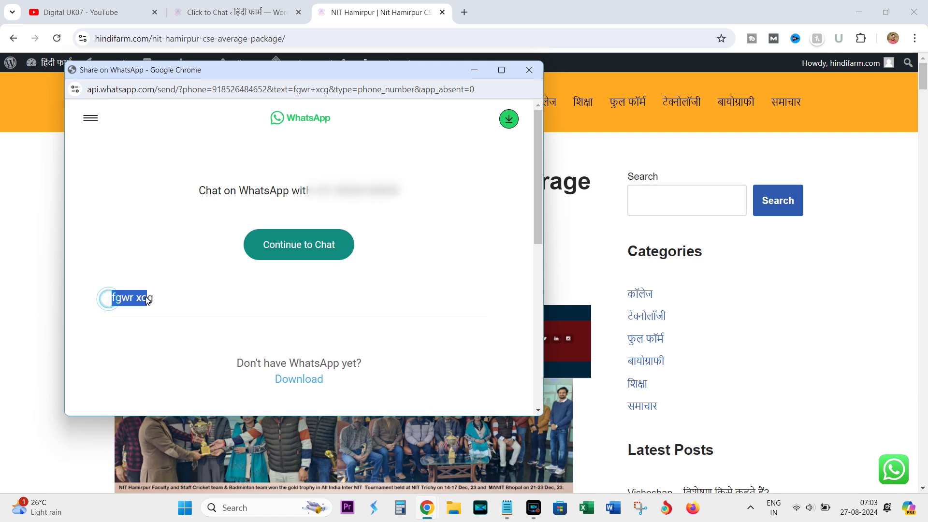
right_click(151, 300)
click(388, 271)
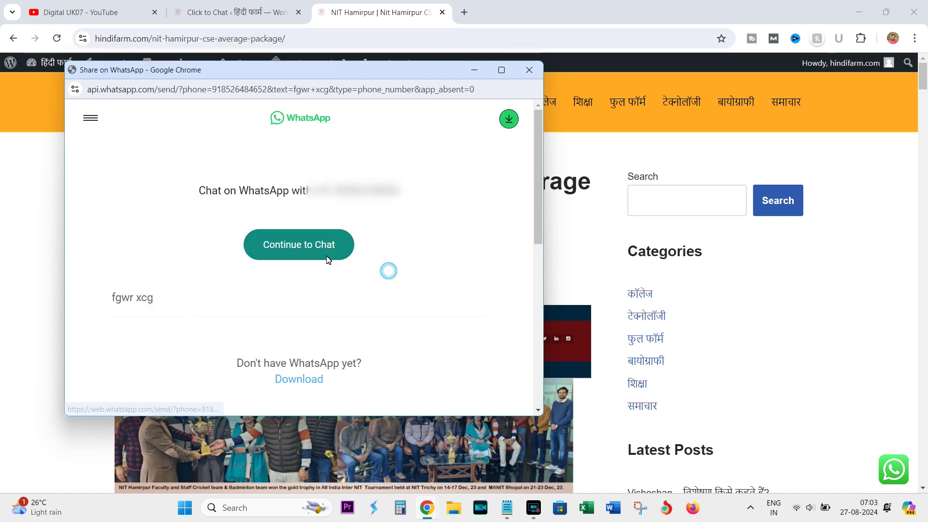
click(586, 165)
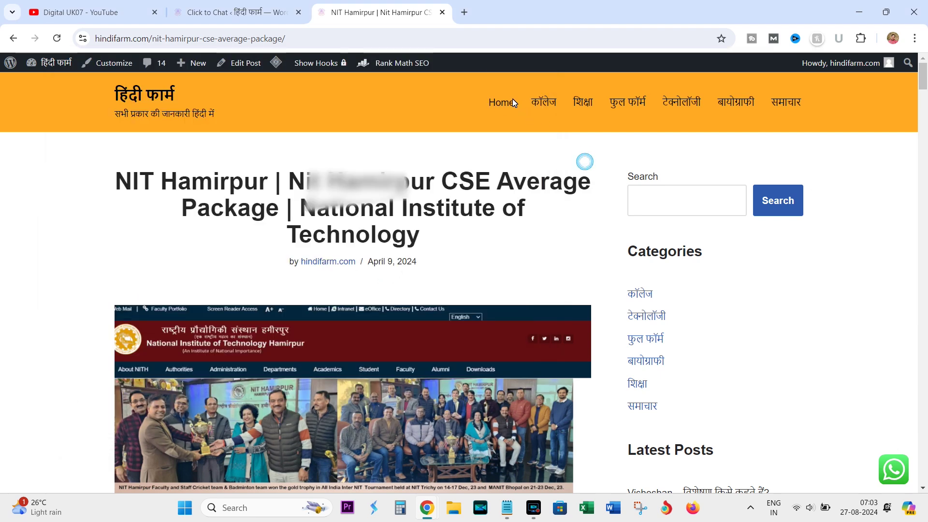
- Return to the Click to Chat settings and review the saved message, call to action, URL structure and display options
click(234, 12)
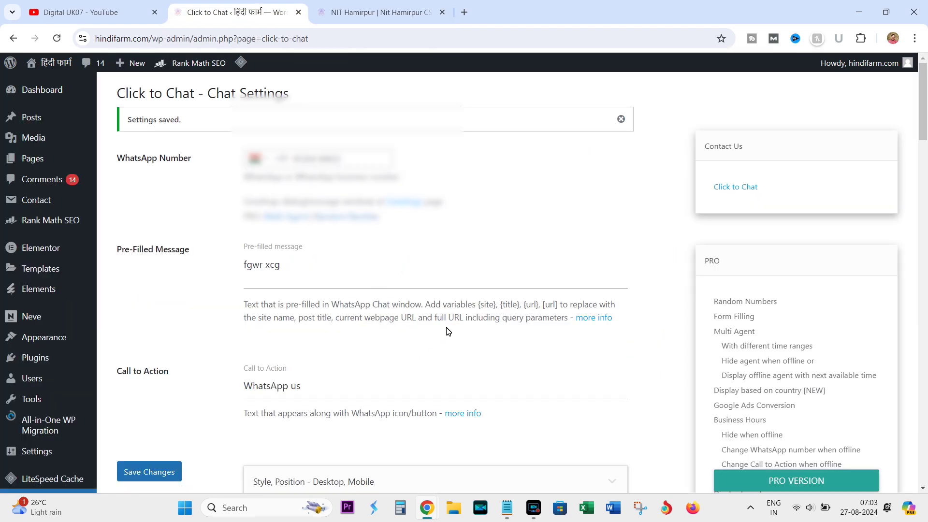
scroll(448, 331, down, 4)
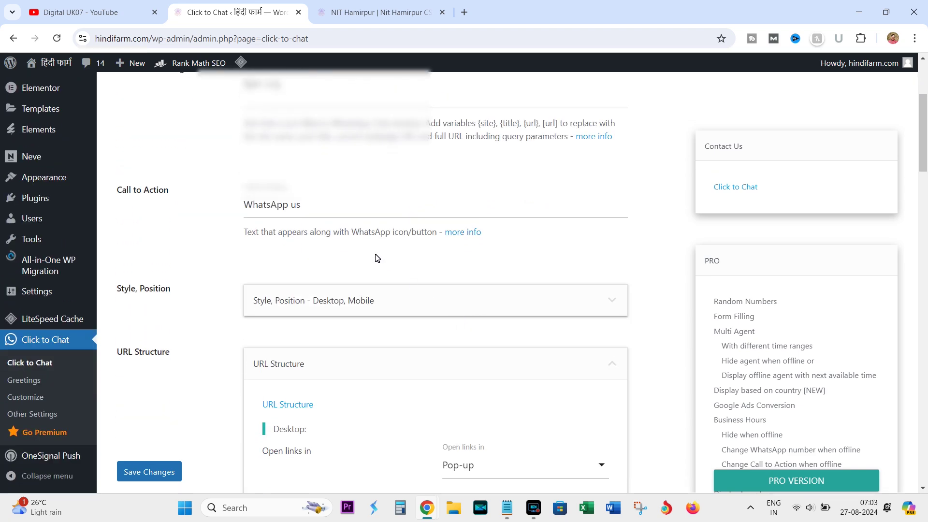
scroll(378, 258, up, 4)
scroll(398, 342, down, 5)
scroll(338, 338, up, 5)
scroll(310, 347, down, 5)
scroll(310, 347, down, 14)
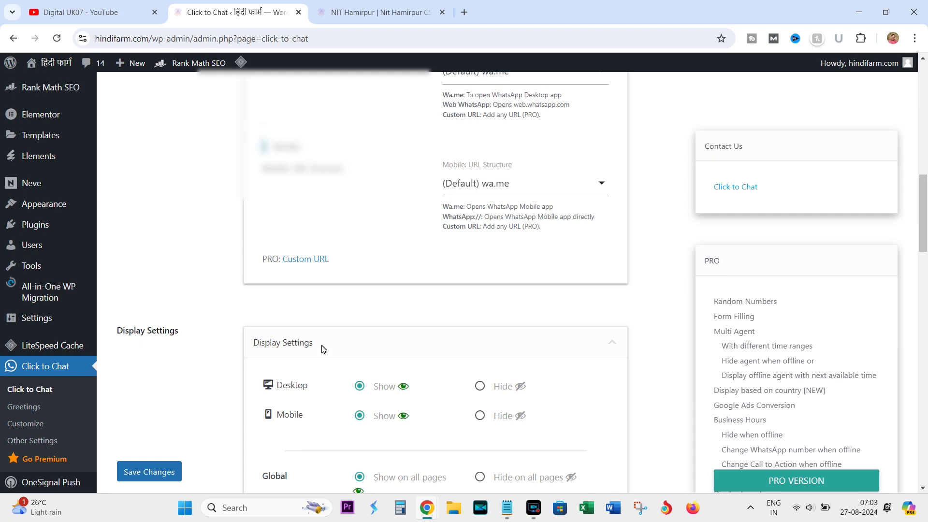
scroll(337, 348, up, 12)
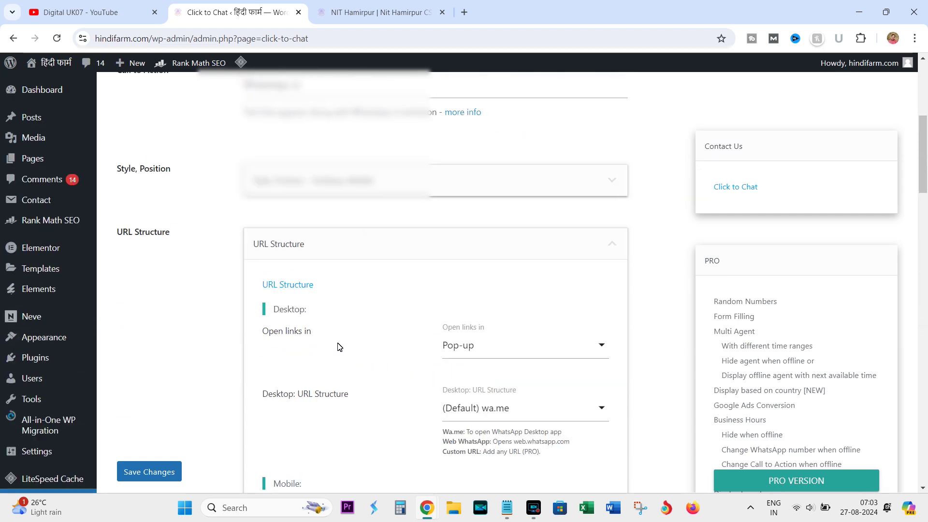
scroll(340, 347, up, 4)
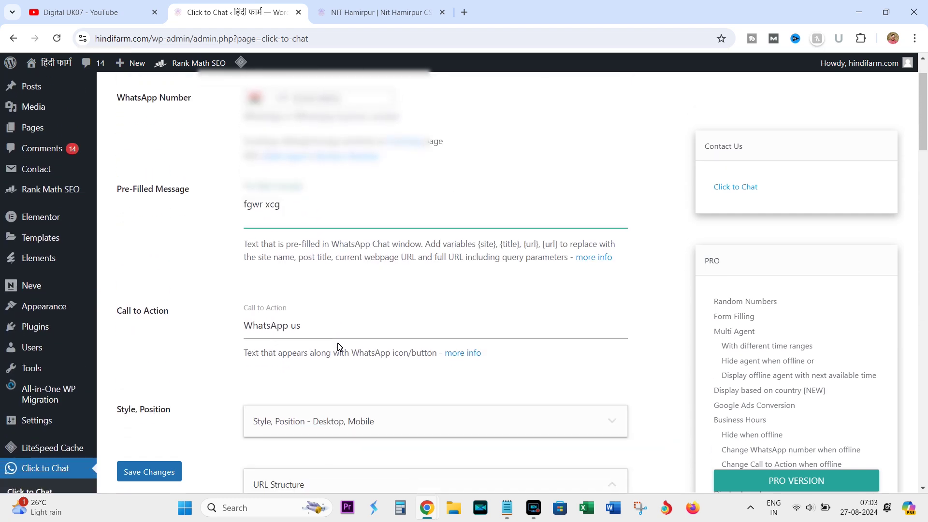
mouse_move(923, 131)
mouse_down()
mouse_move(913, 261)
mouse_move(921, 128)
mouse_up()
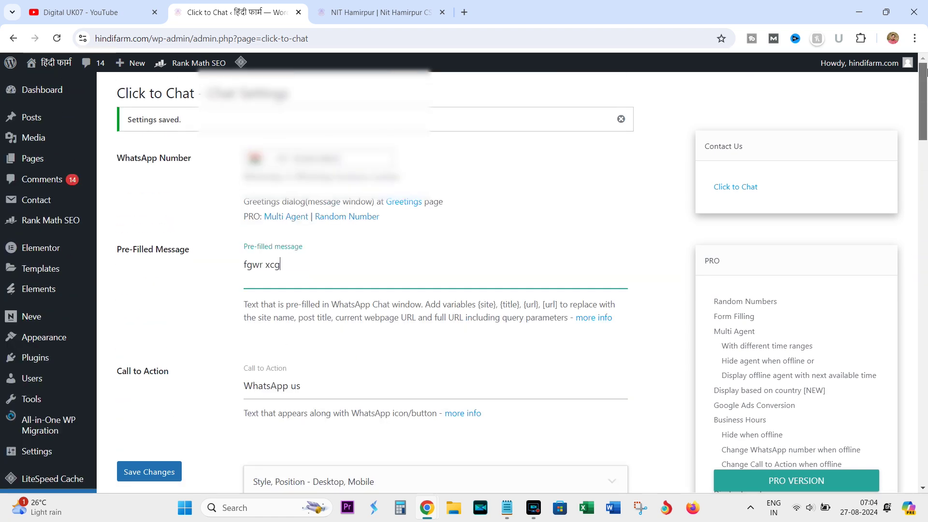
scroll(532, 261, down, 4)
scroll(456, 309, down, 6)
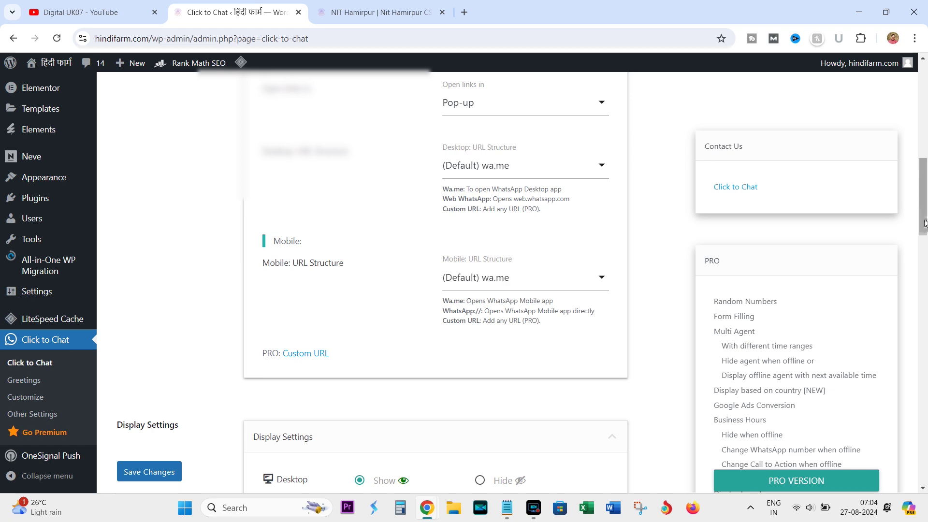
scroll(269, 290, up, 4)
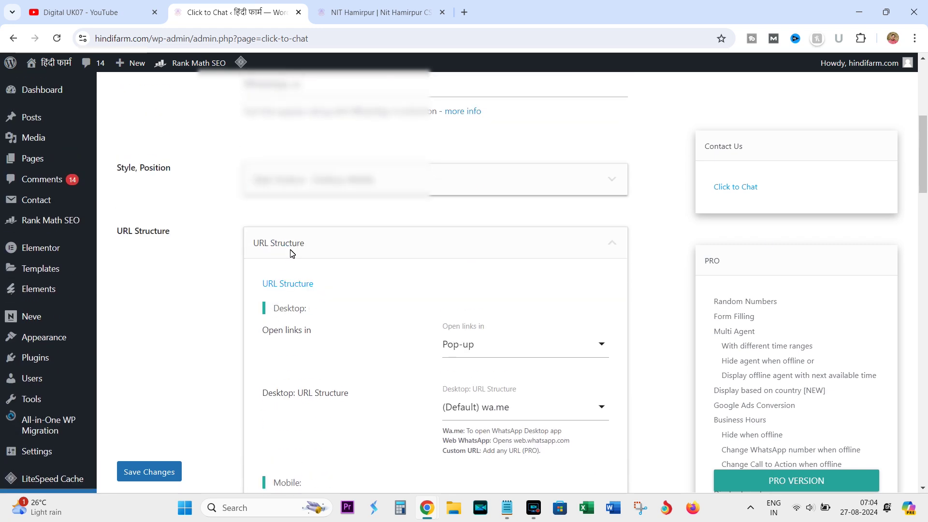
scroll(295, 299, up, 3)
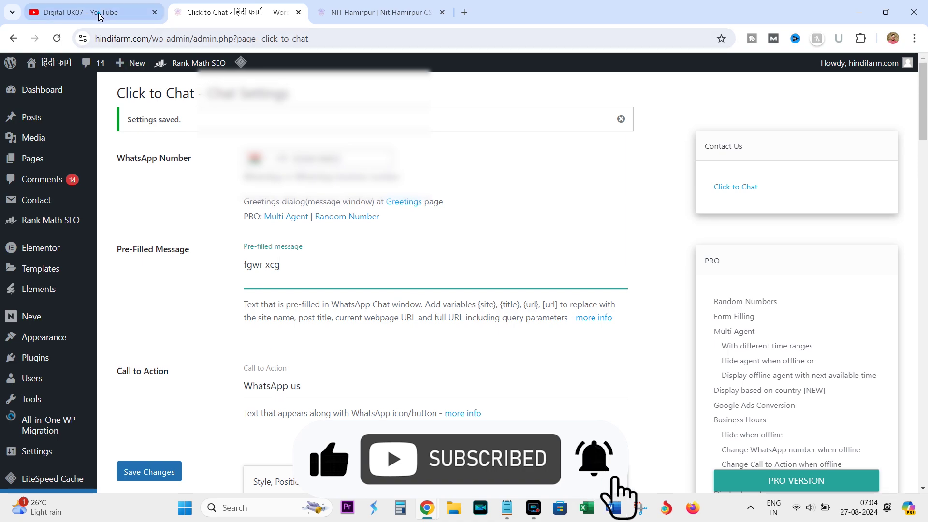
- Switch to the open YouTube page of the Digital UK07 channel and look over its latest videos
click(99, 13)
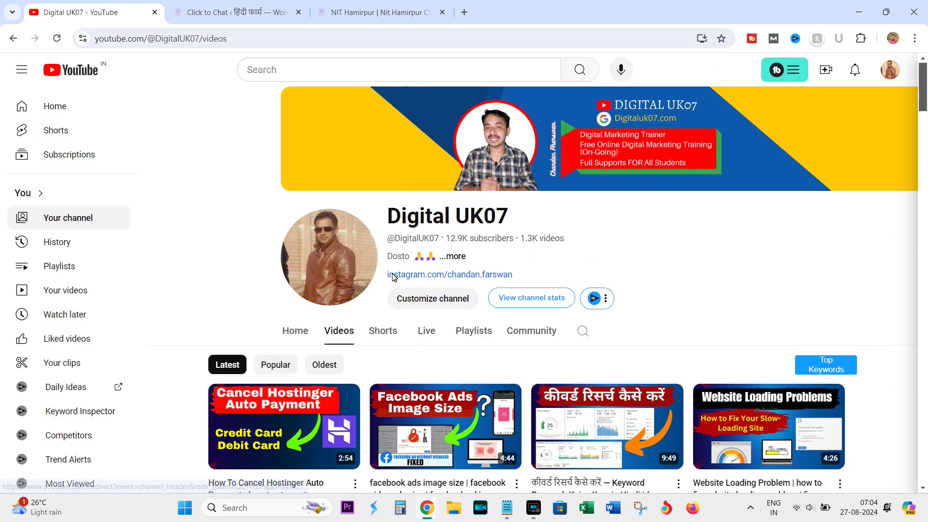
scroll(393, 276, down, 3)
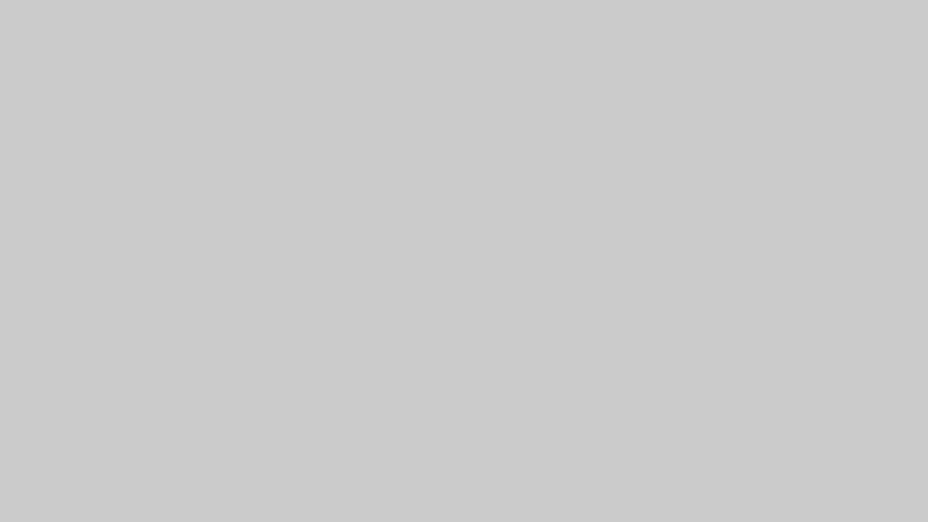